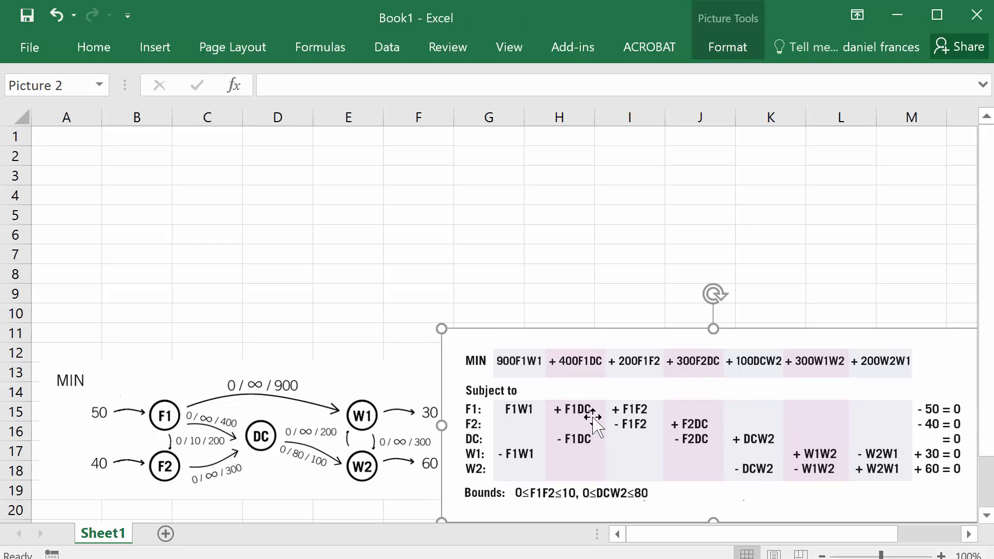
- Enter the row labels variable, value and obj in cells A1 to A3
click(520, 317)
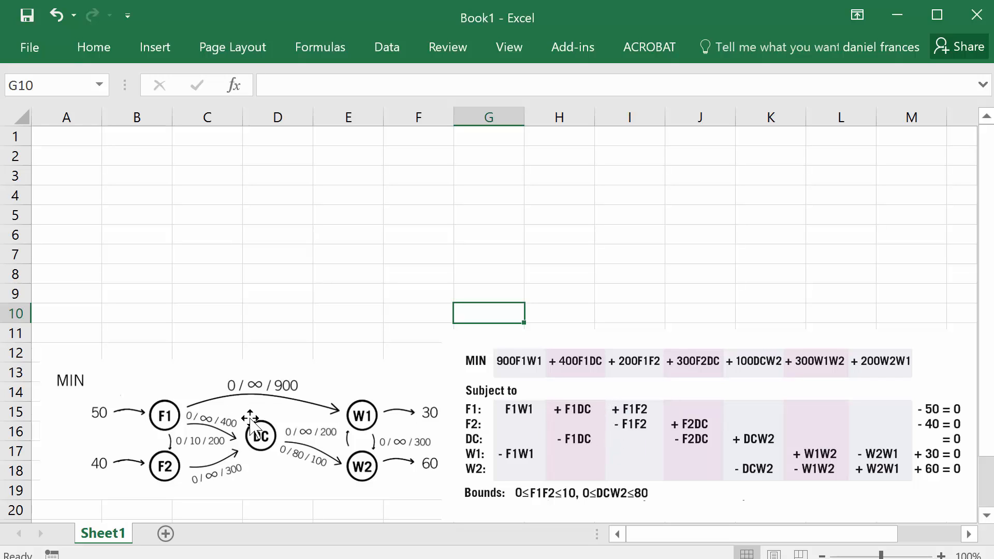
click(67, 135)
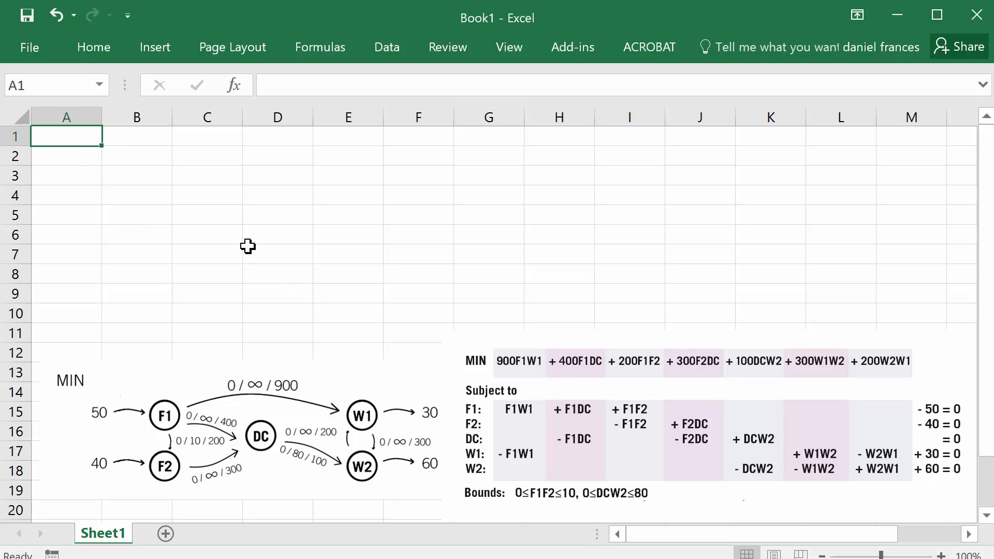
text(v)
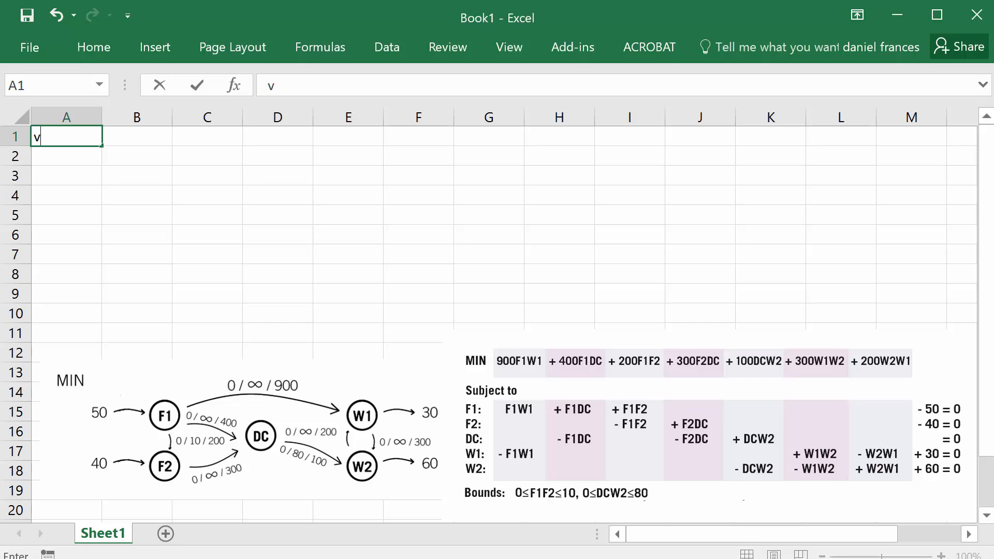
text(ariable)
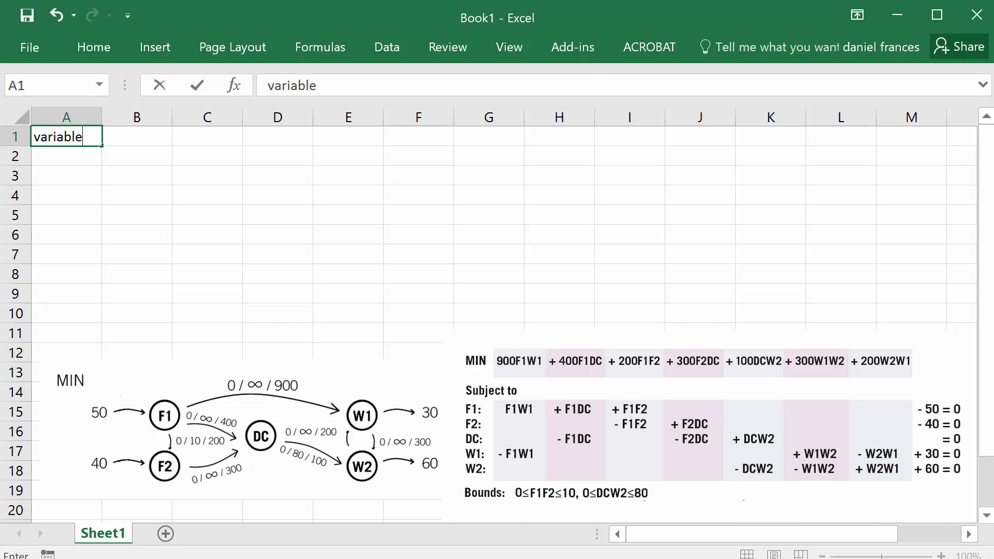
click(75, 162)
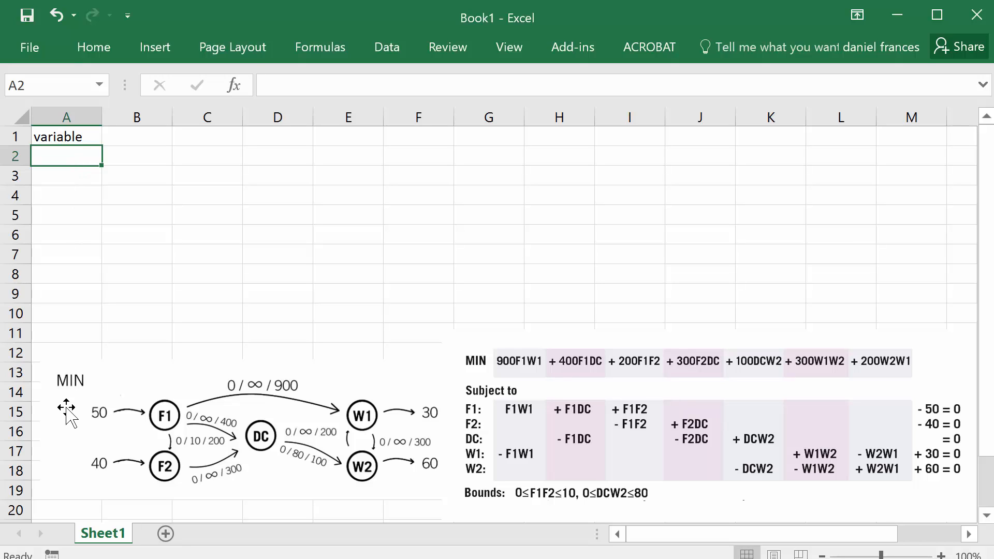
text(value)
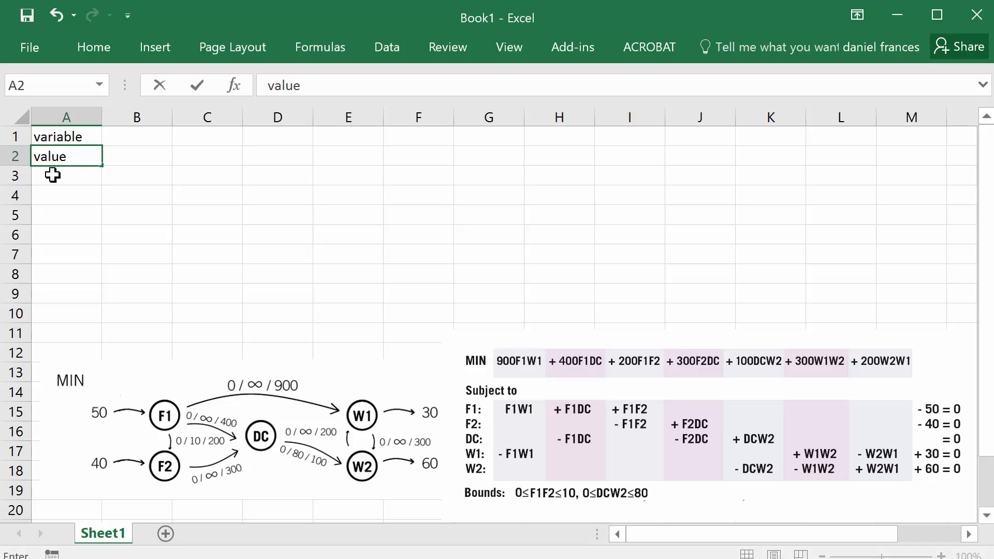
key(Return)
text(obj)
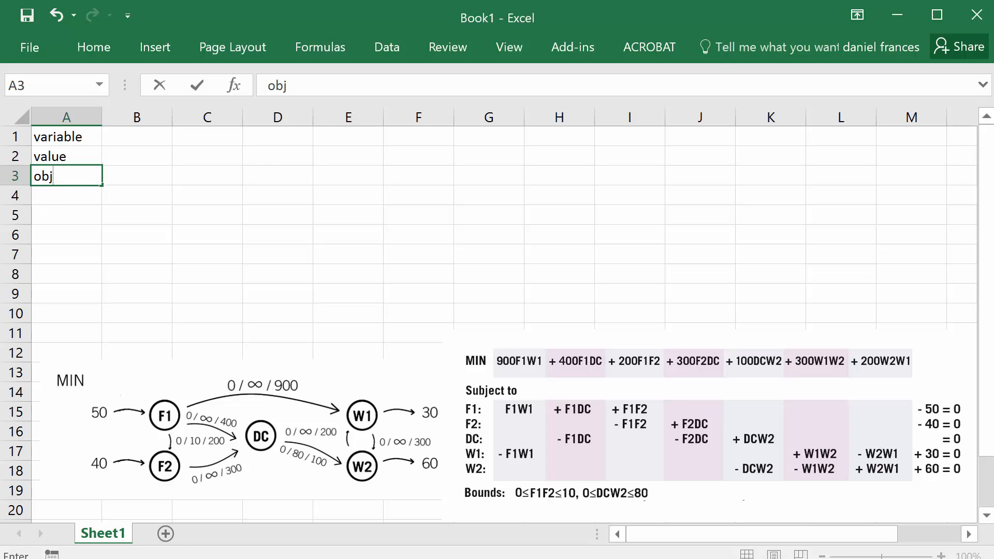
- Enter the variable names F1W1, F1DC and F1F2 in cells B1 to D1
click(124, 135)
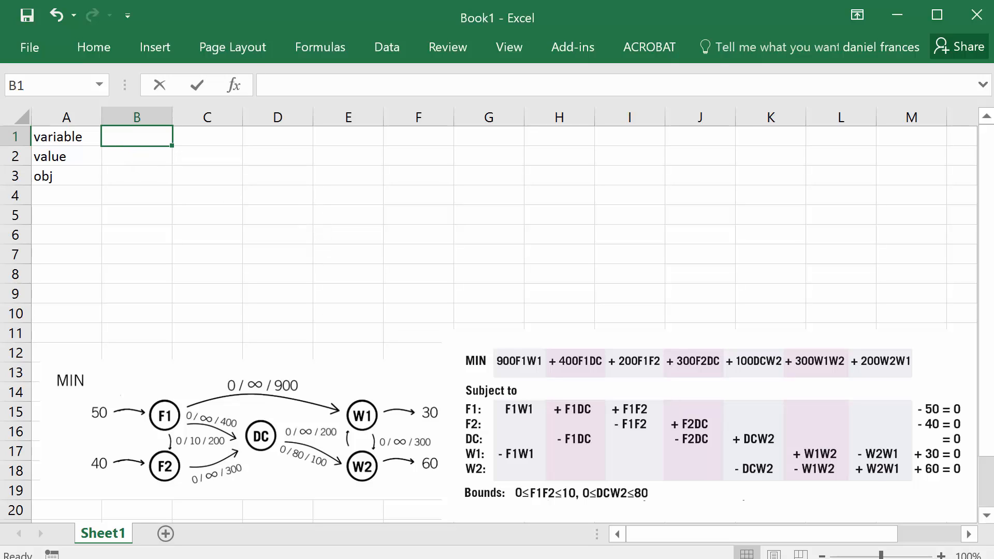
text(F1W1)
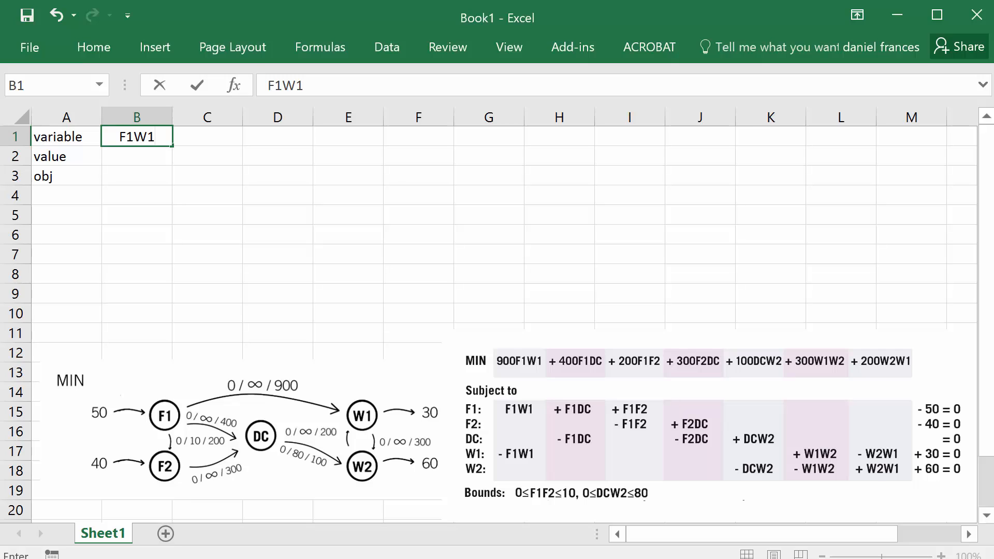
key(Tab)
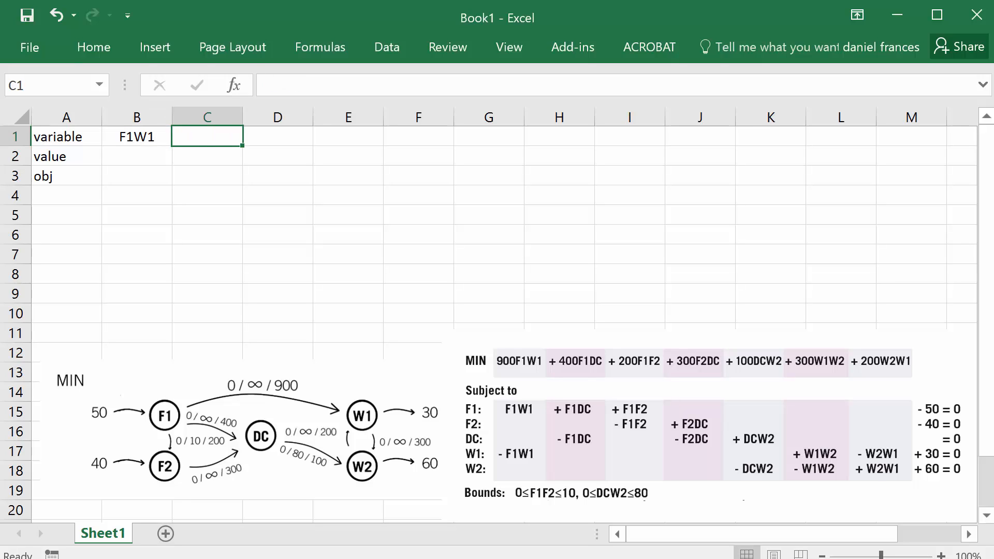
text(D)
key(BackSpace)
text(F)
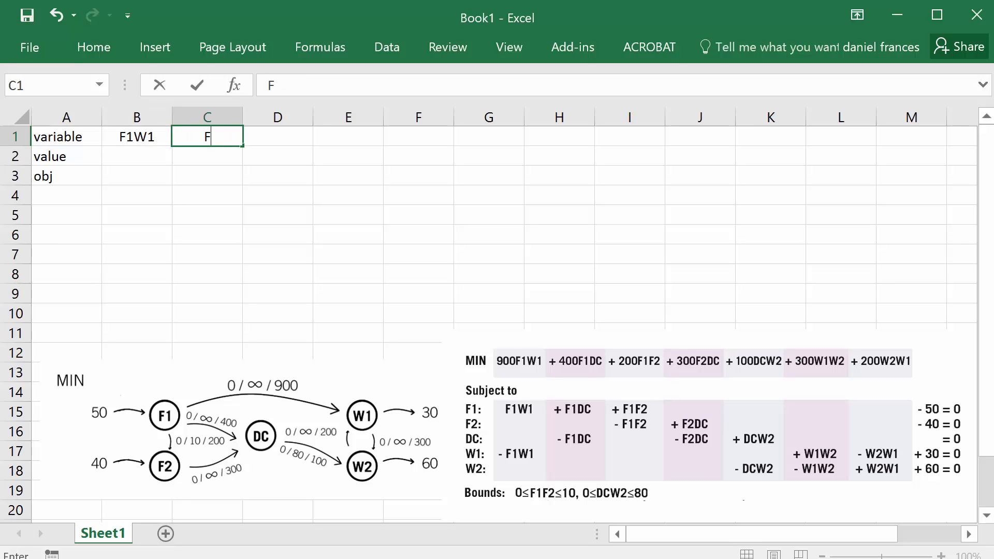
text(1DC)
key(Tab)
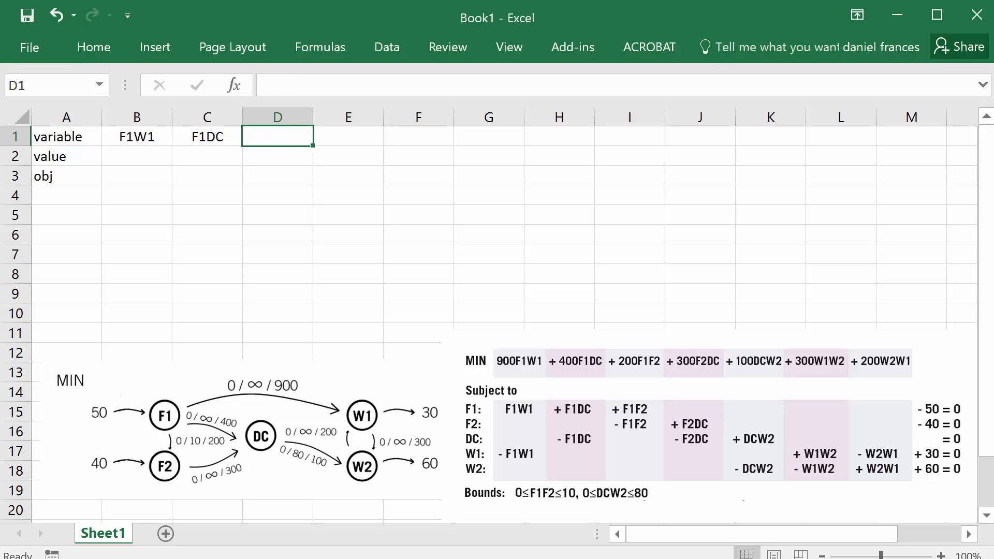
text(F1F2)
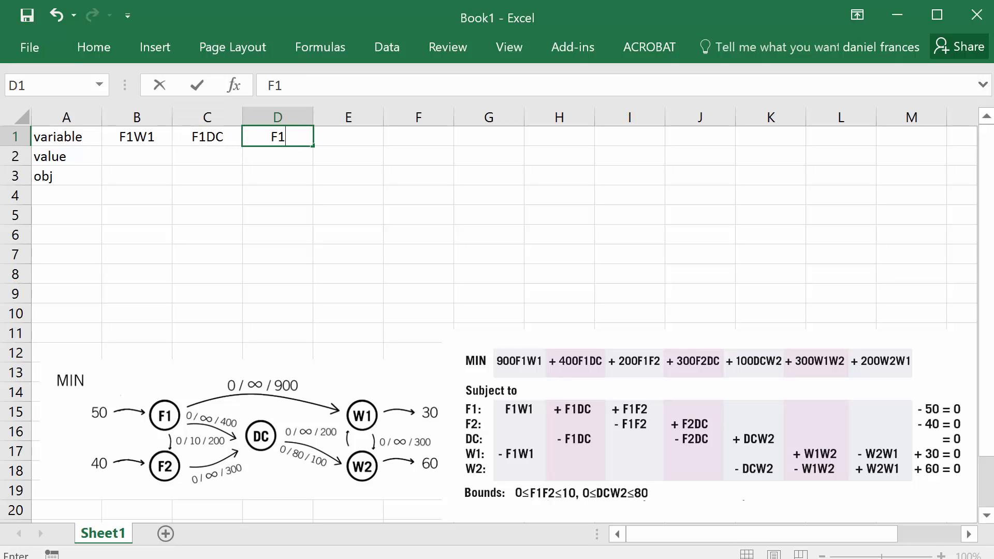
key(Tab)
- Enter the remaining variable names F2DC, DCW2, W1W2 and W2W1 in cells E1 to H1
text(F2DC)
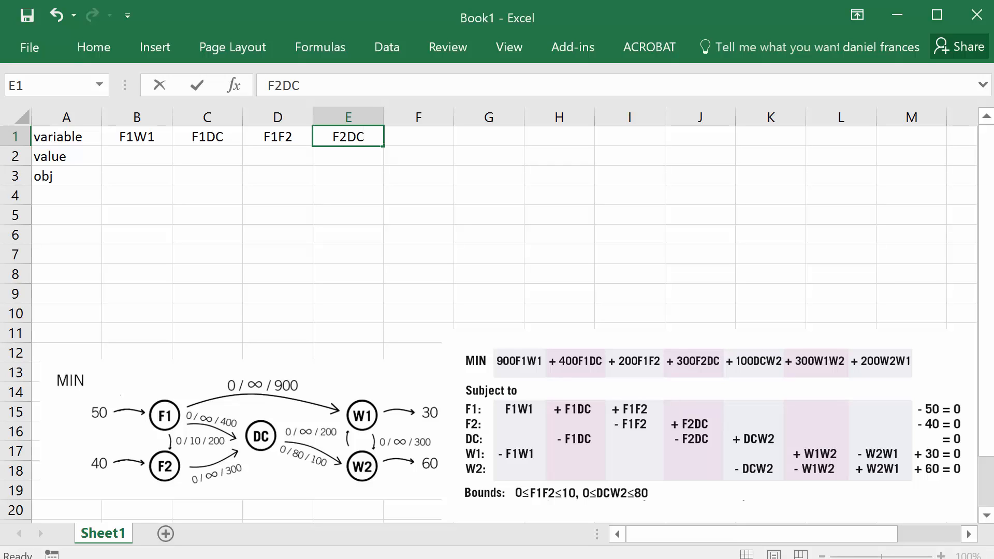
key(Tab)
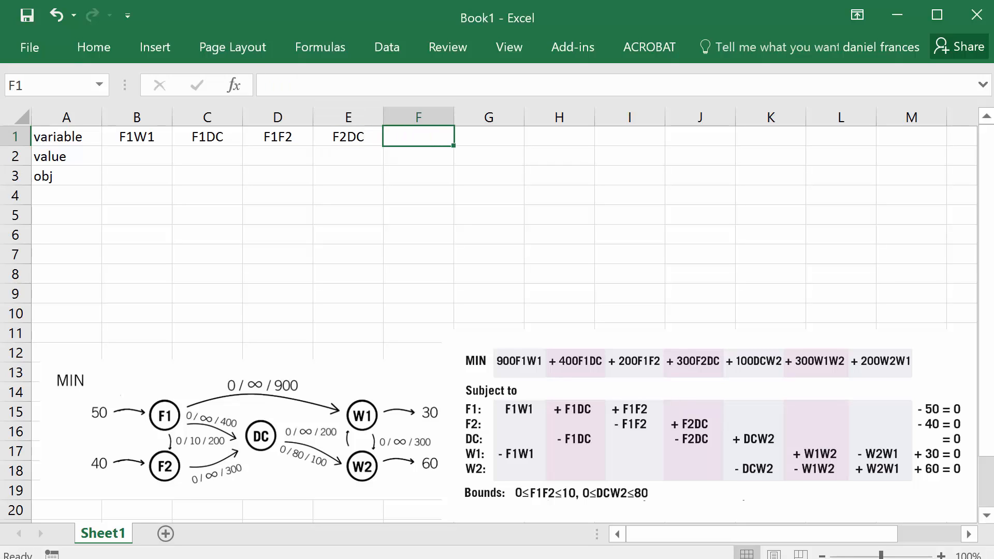
text(DCW2)
key(Tab)
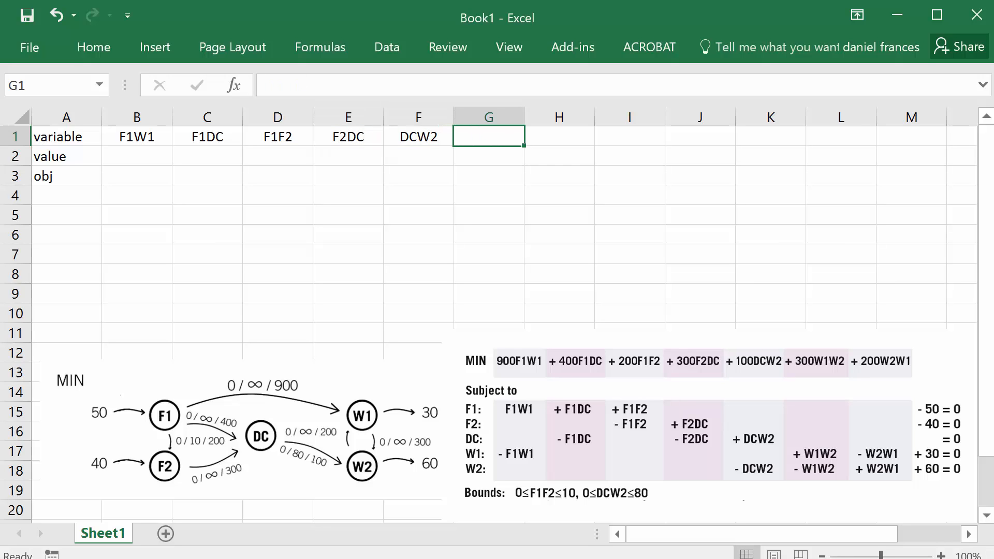
text(W1W2)
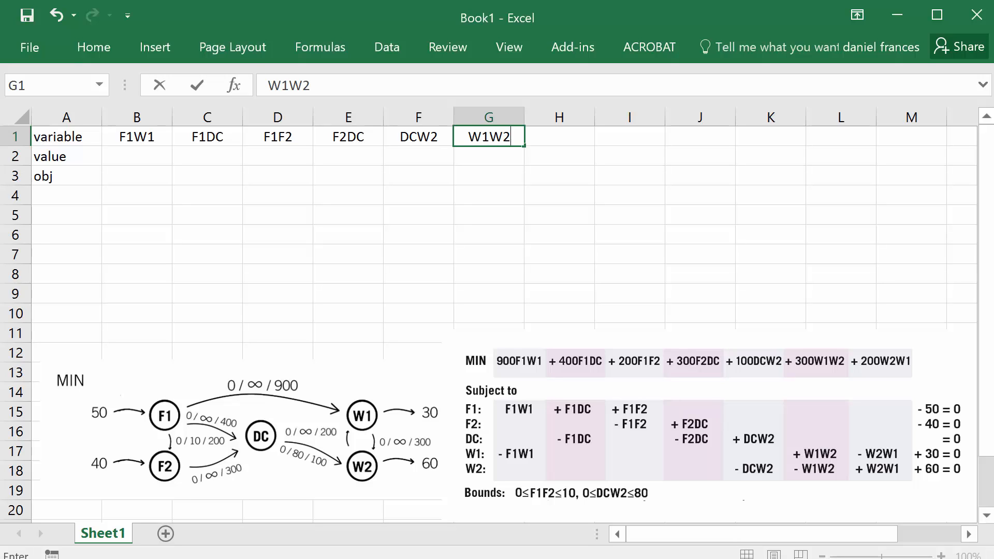
key(Tab)
text(W2W1)
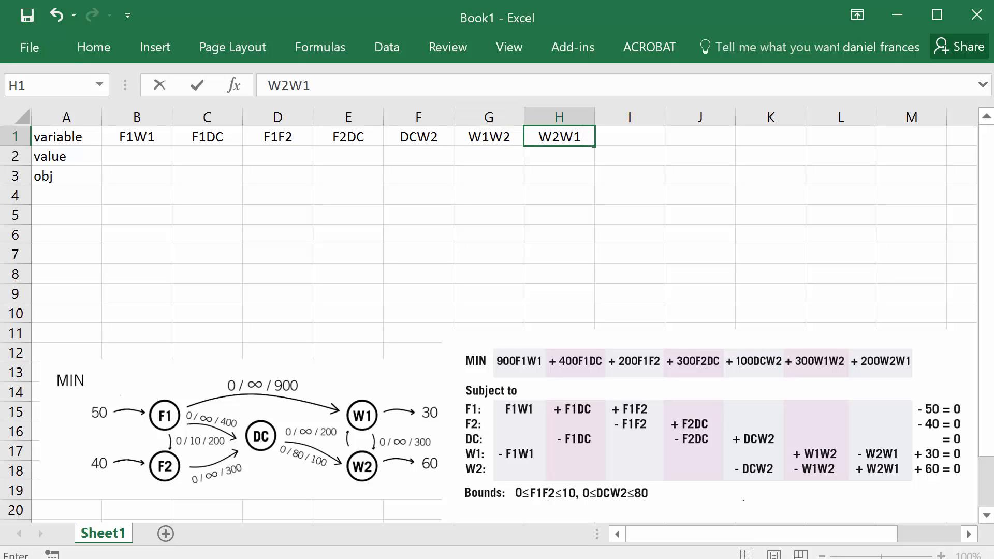
key(Tab)
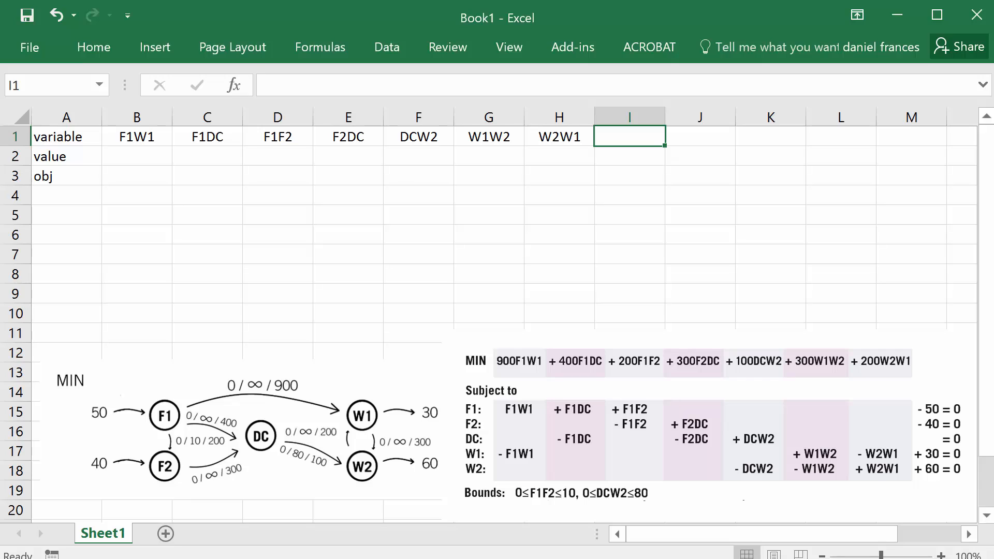
- Add the column headings obj/lhs in I1 and rhs in J1
text(obj/)
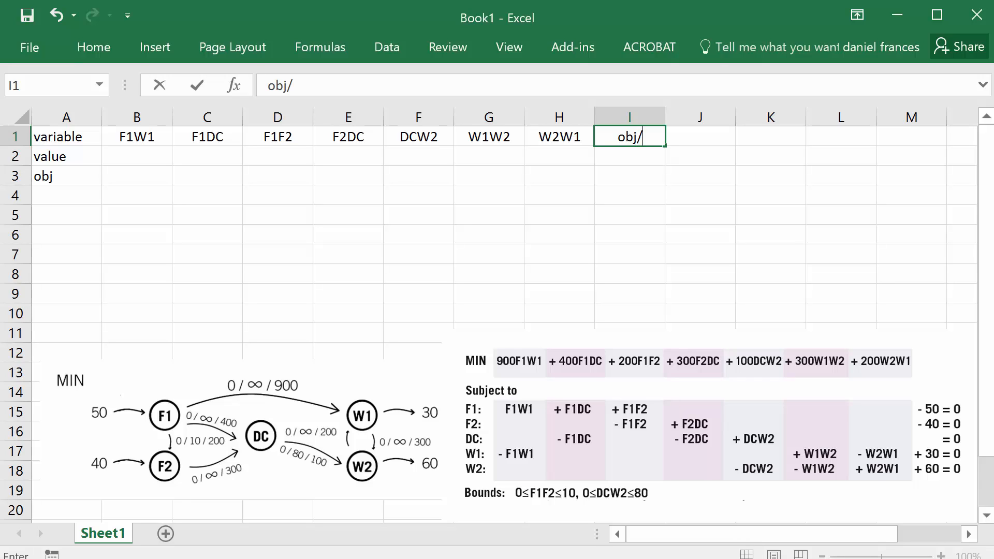
text(lhs)
key(Tab)
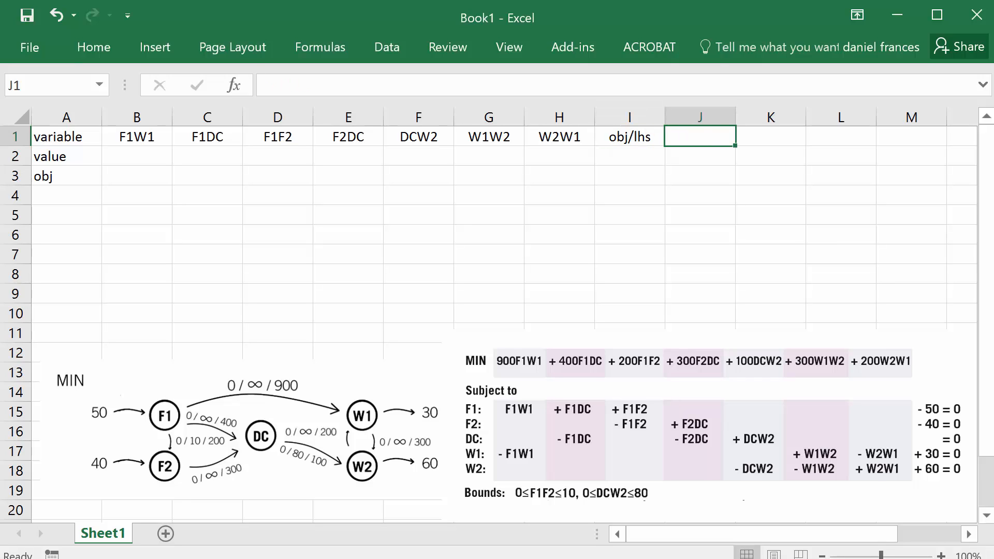
text(rhs)
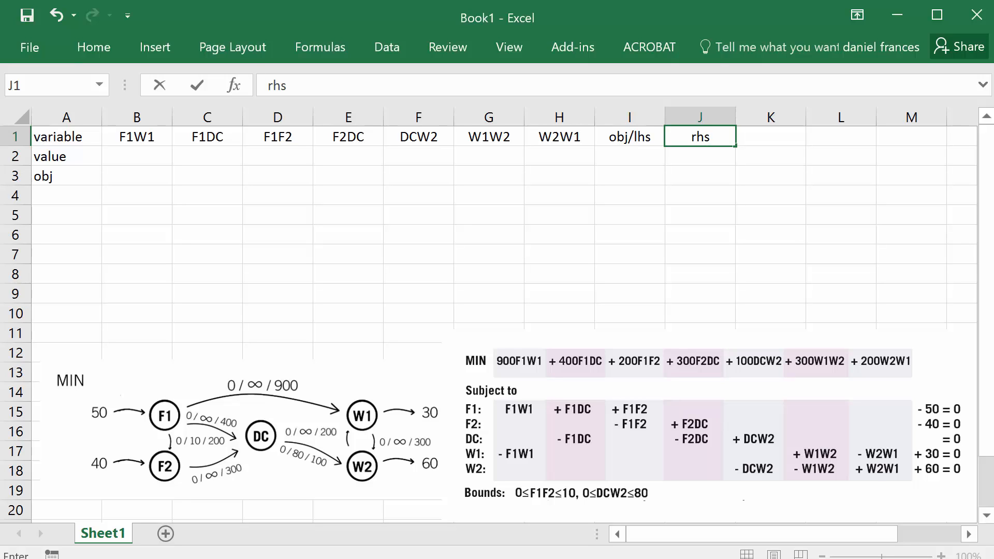
- Enter the objective coefficients 900, 400, 200 and 300 in the obj row for F1W1, F1DC, F1F2 and F2DC
click(130, 178)
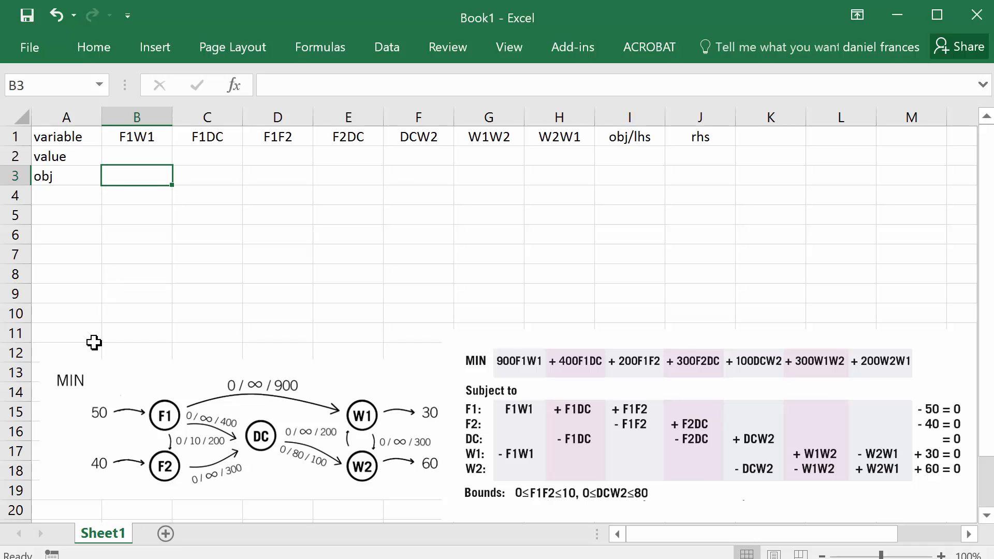
text(900)
key(Tab)
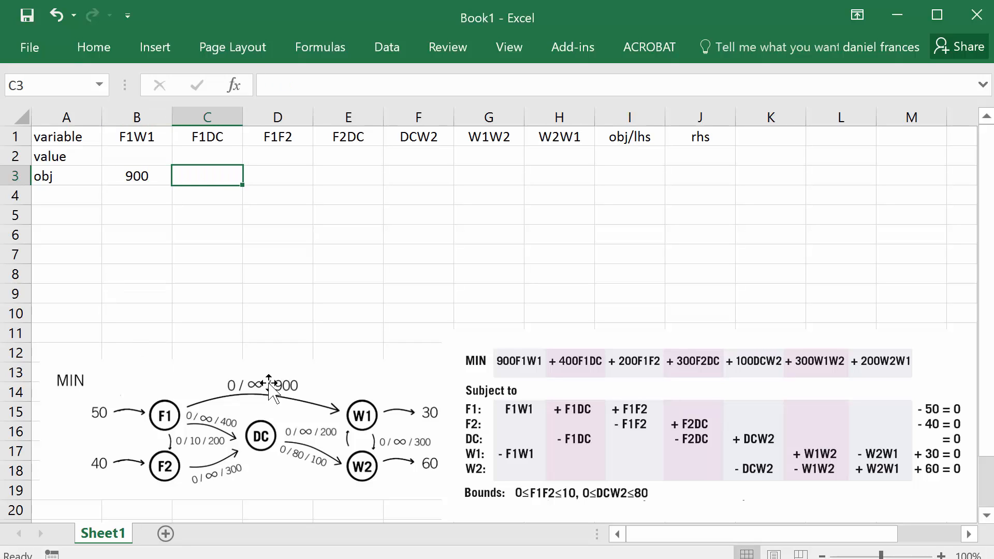
text(400)
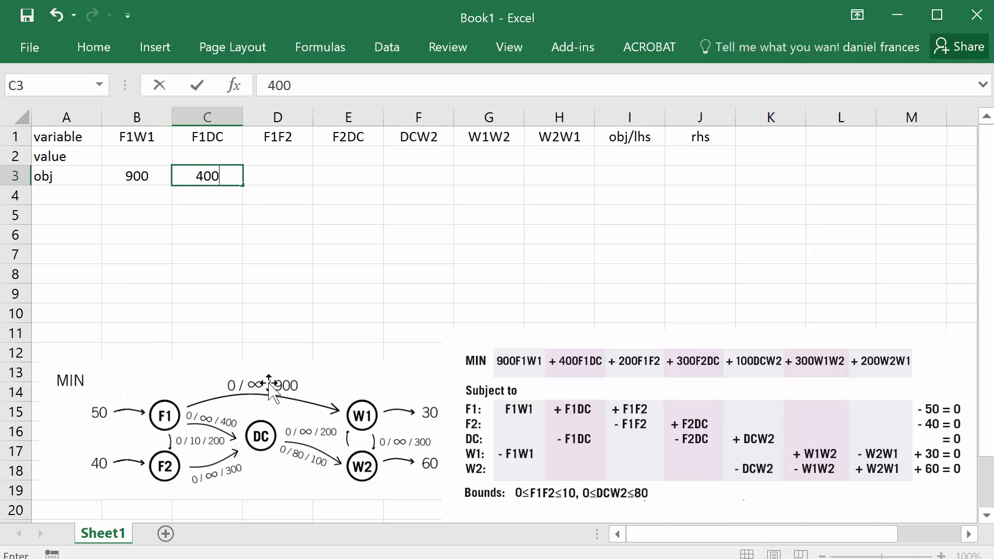
key(Tab)
text(200)
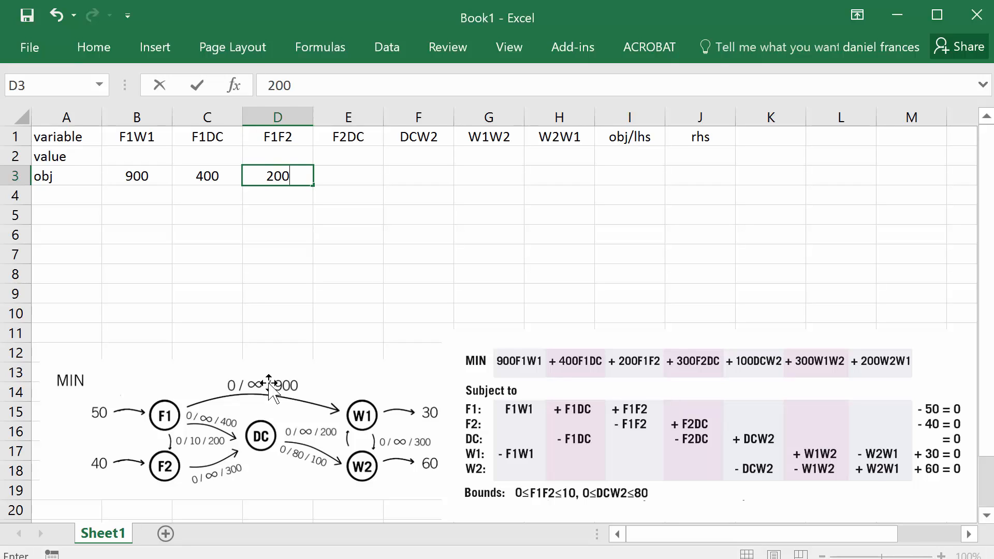
key(Tab)
text(300)
key(Tab)
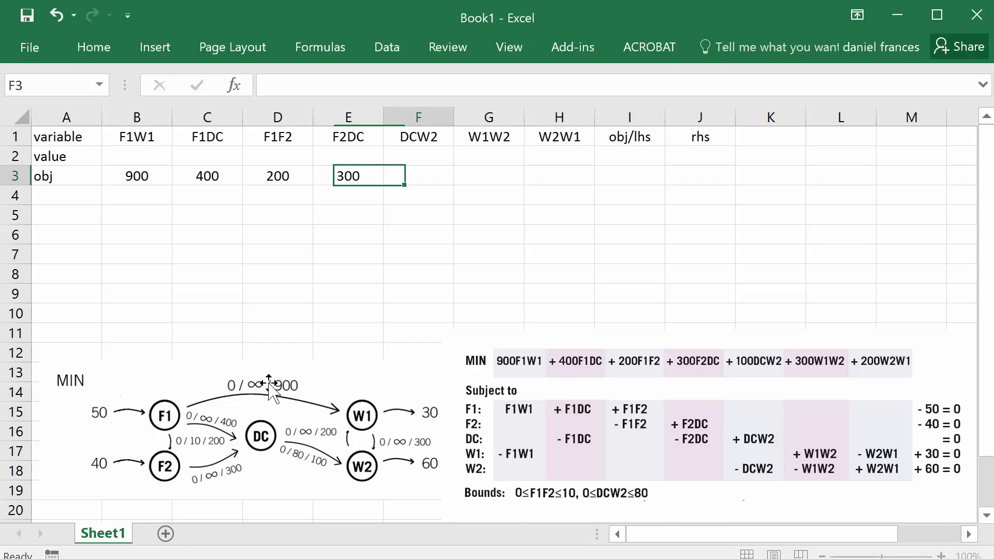
- Enter the objective coefficients 100, 300 and 200 in the obj row for DCW2, W1W2 and W2W1
text(100)
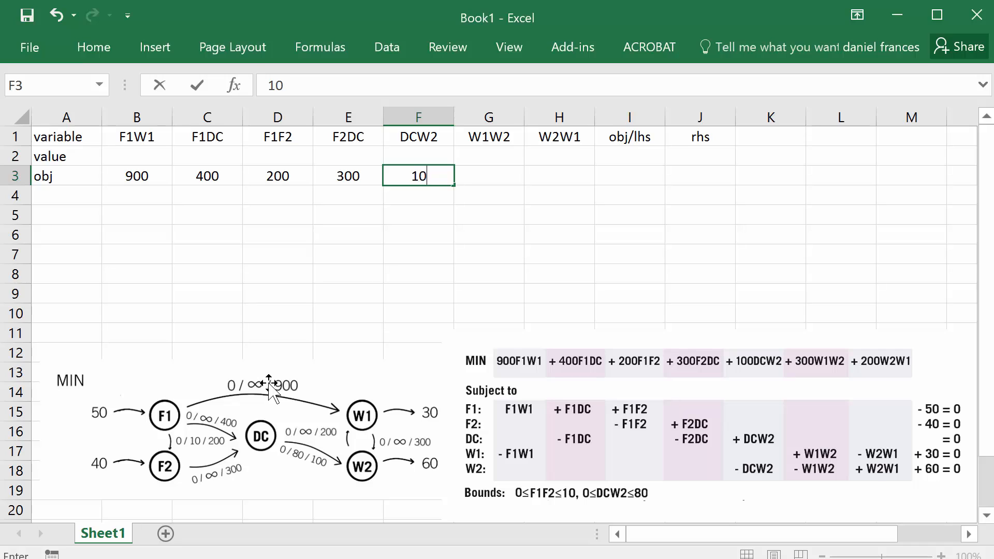
key(Tab)
text(300)
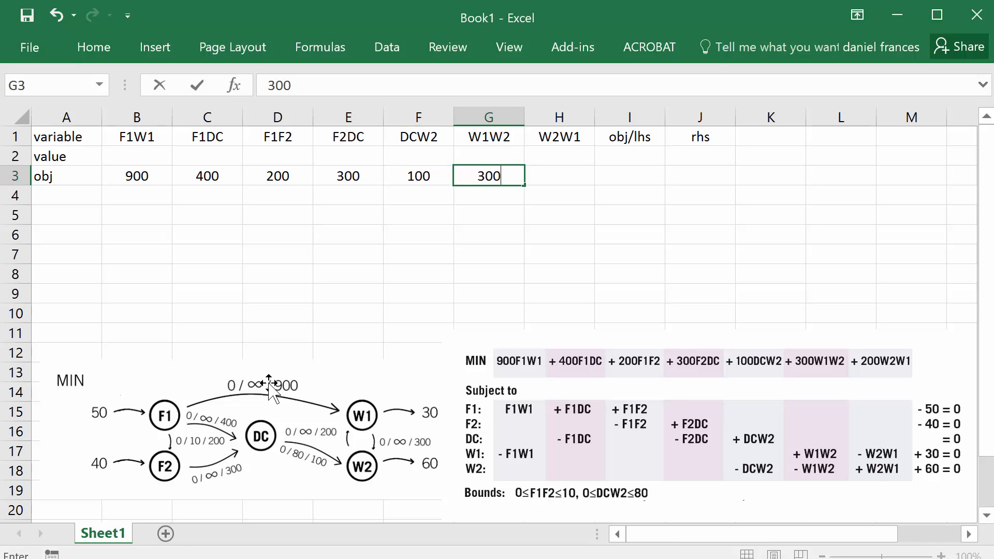
key(Tab)
text(200)
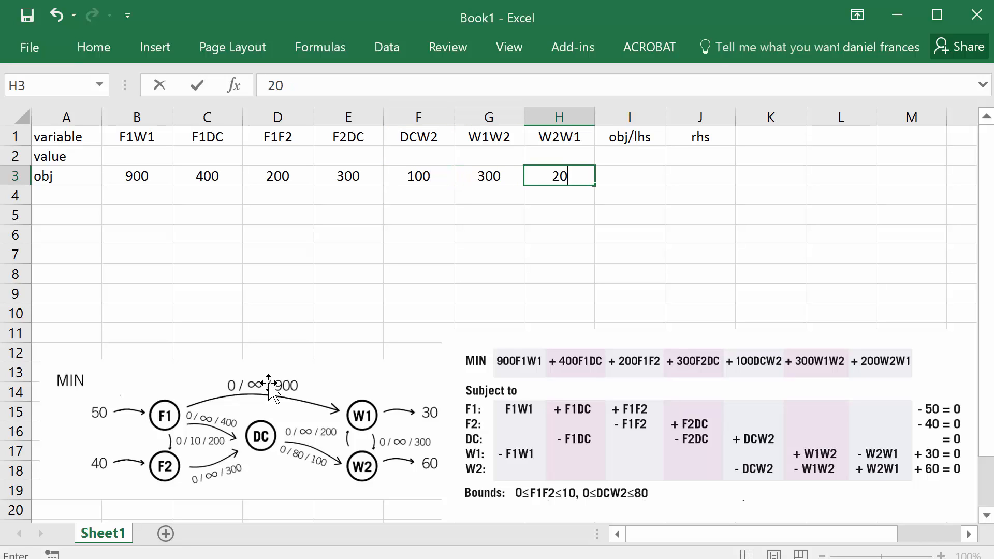
key(Tab)
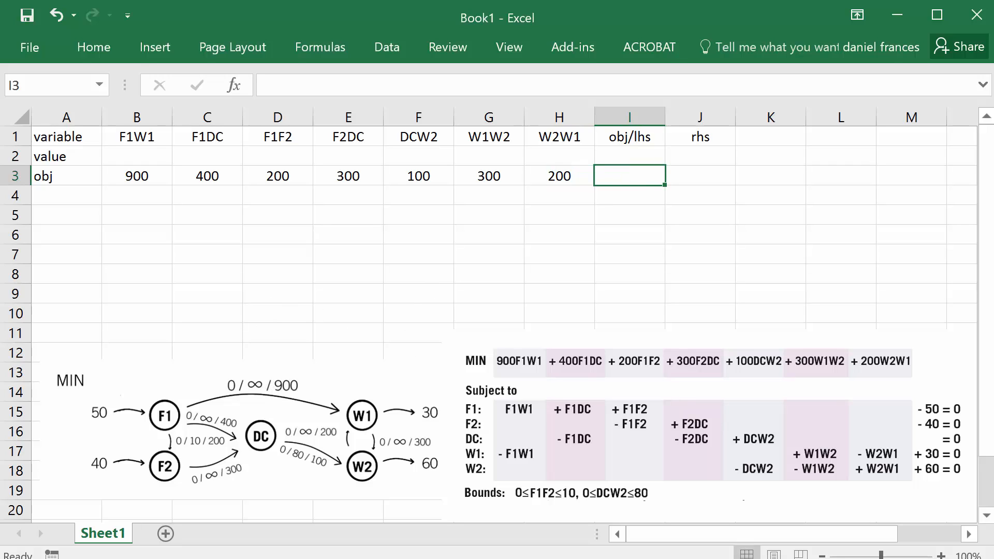
- Enter a SUMPRODUCT formula in I3 that multiplies the value range B2:G2 by the objective coefficients B3:G3
text(=sum)
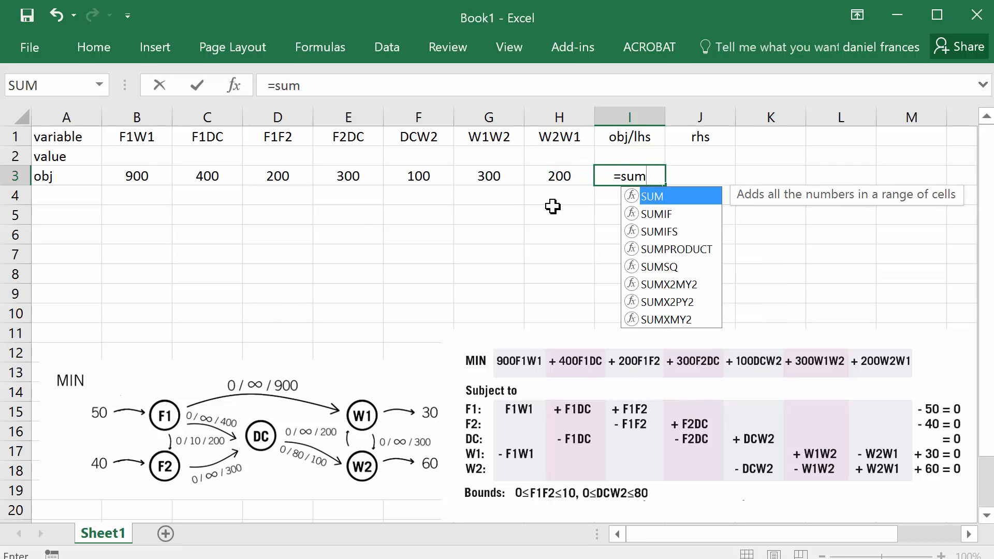
double_click(673, 249)
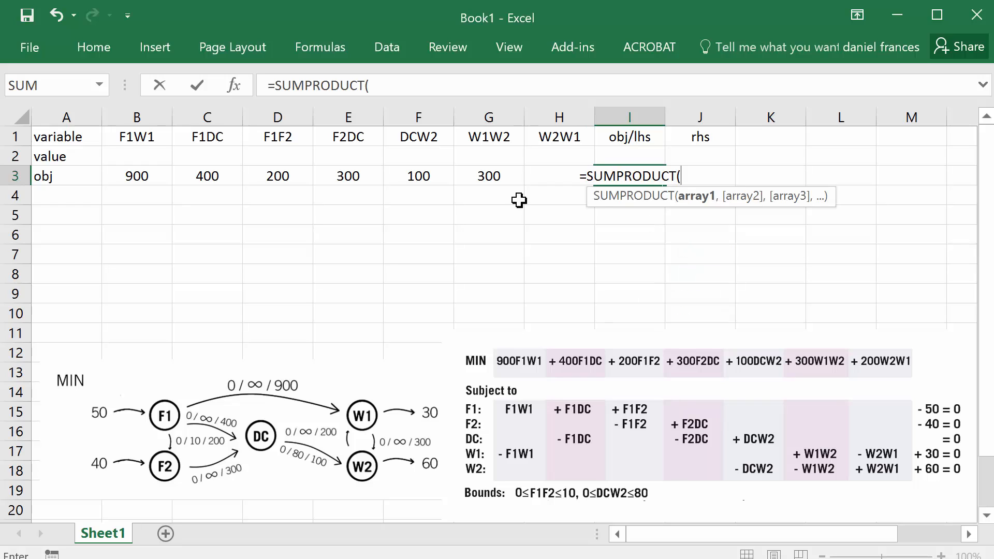
drag(139, 156, 477, 155)
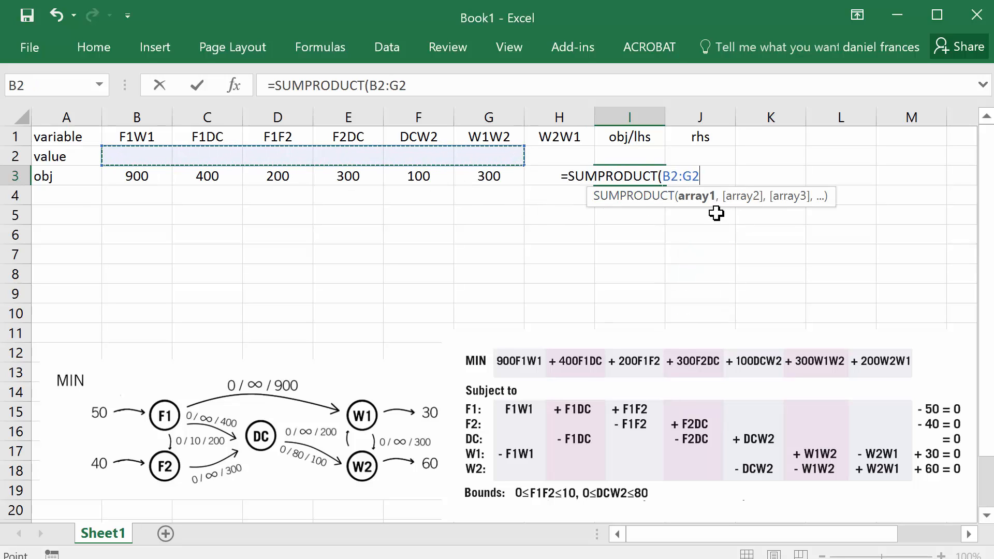
text(,)
drag(133, 178, 484, 177)
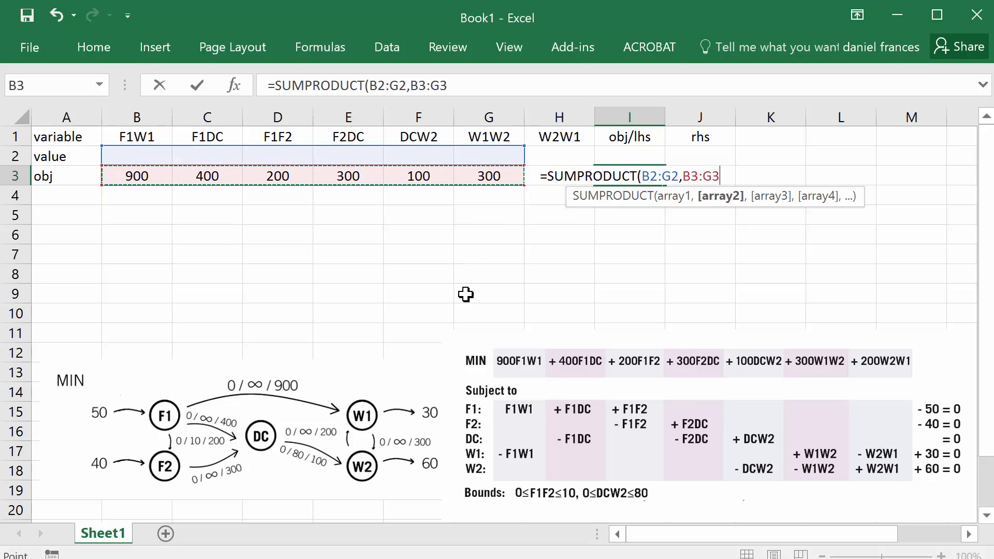
key(Return)
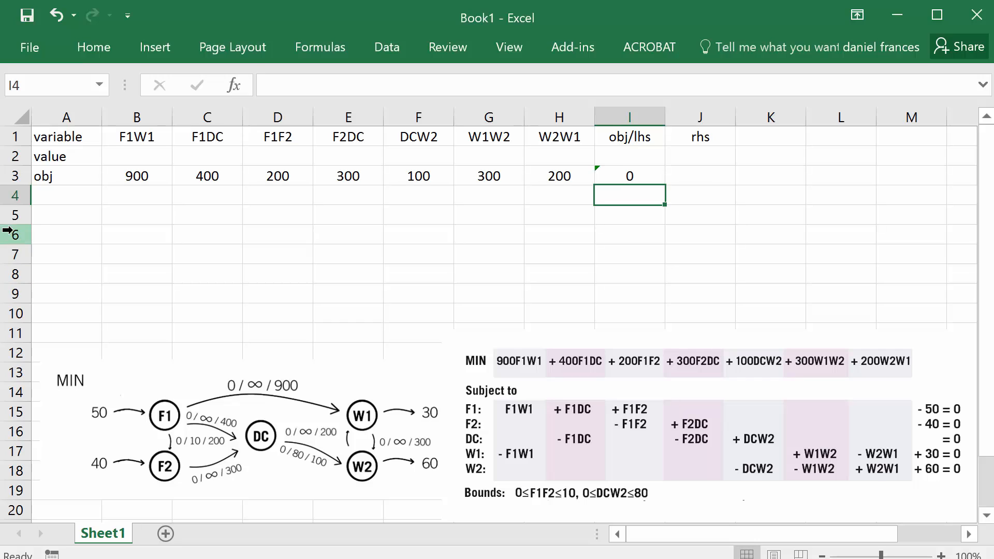
- Label the constraint rows F1, F2, DC, W1 and W2 in cells A4 to A8
click(62, 201)
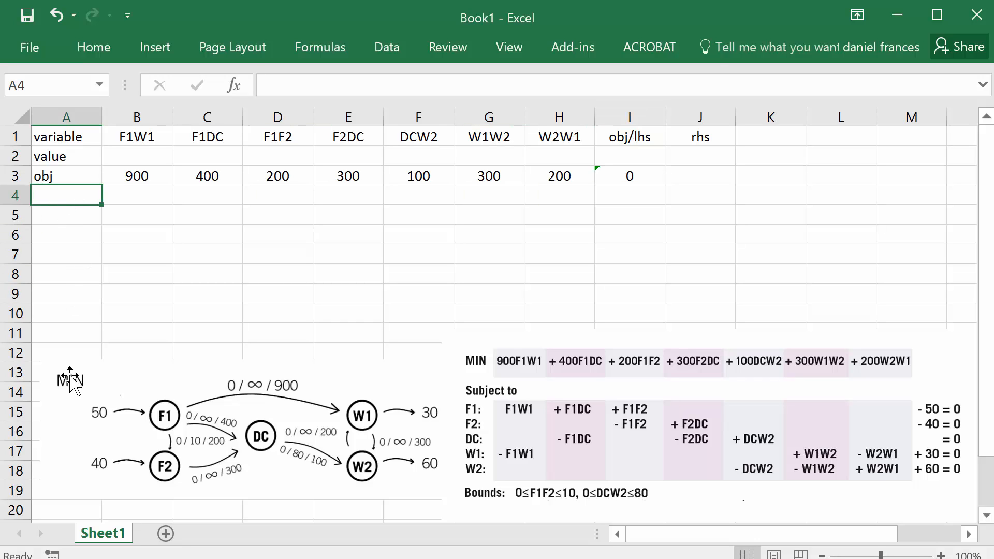
text(F1)
key(Return)
text(F2)
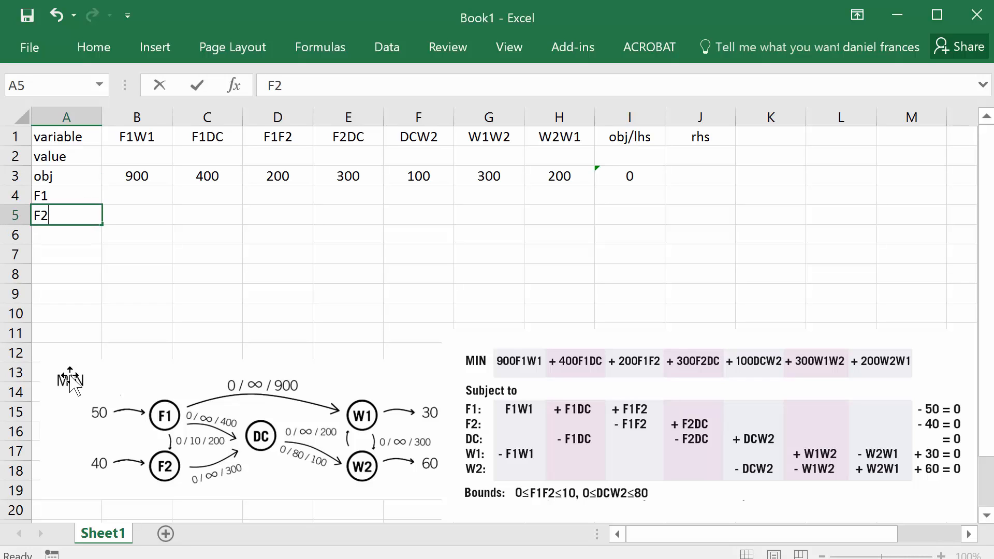
key(Return)
text(DC)
key(Return)
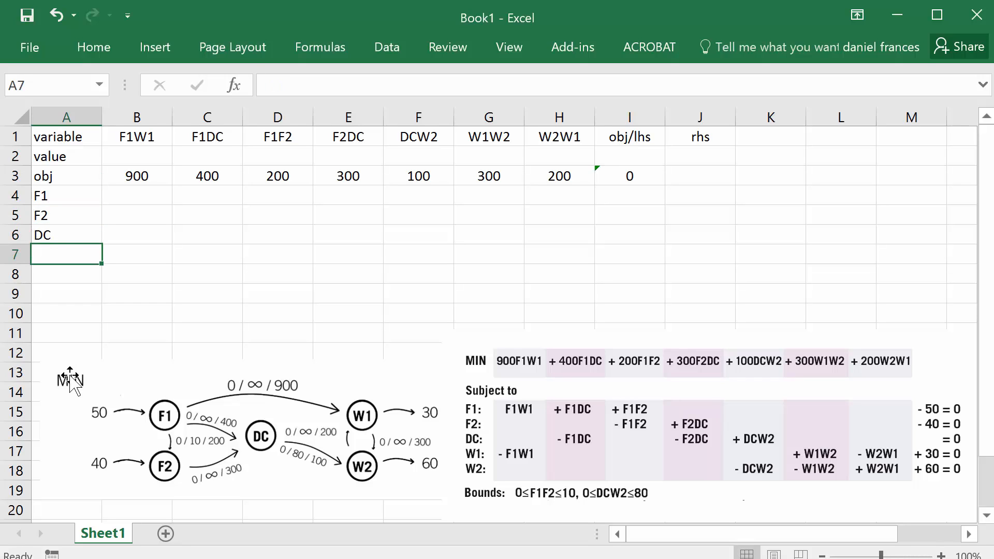
text(W1)
key(Return)
text(W2)
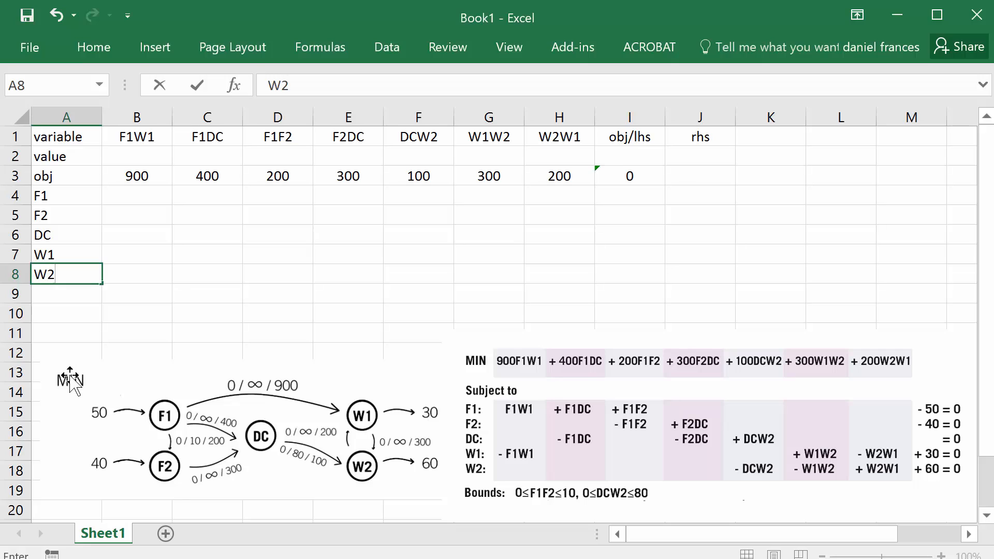
key(Return)
- Add the upper-bound row labels UB_F1F2 in A9 and UB_DCW2 in A10
text(UB)
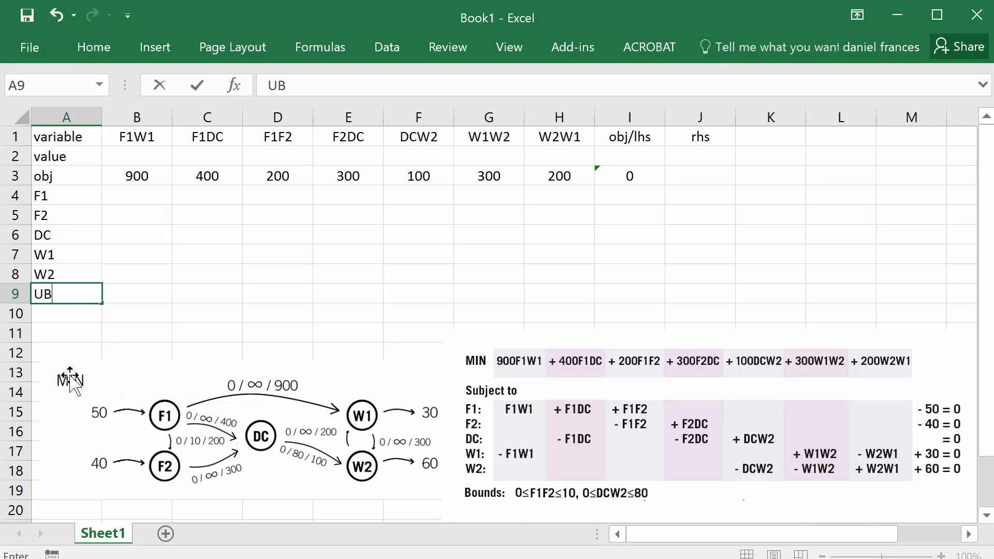
text(_F1F2)
key(Return)
text(UB)
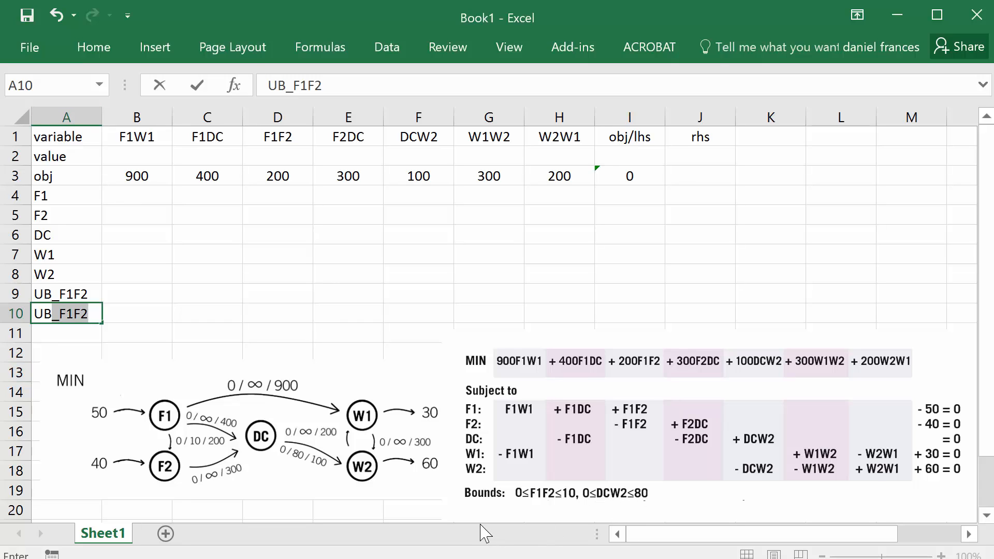
text(_DCW2)
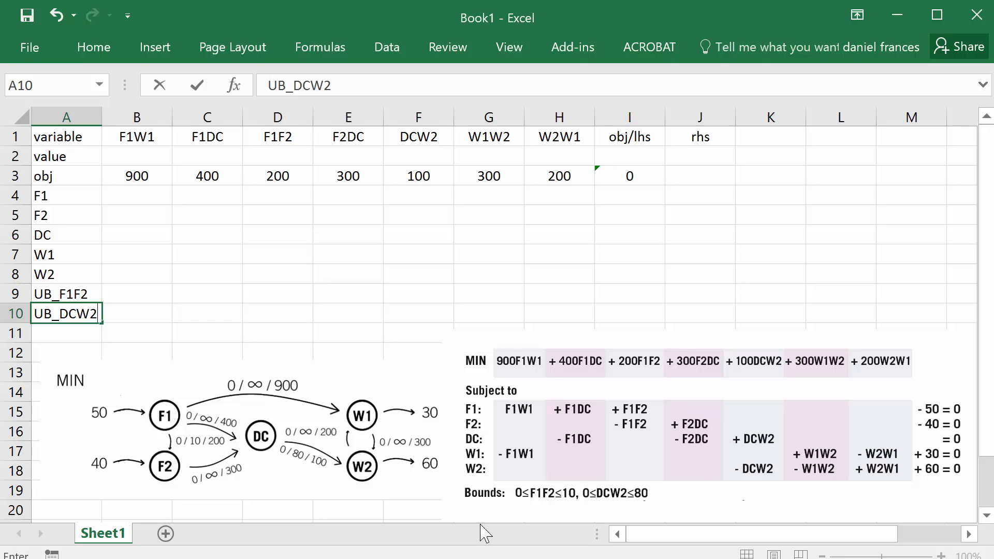
- Enter the coefficient 1 for F1W1, F1DC and F1F2 in the F1 constraint row
click(152, 195)
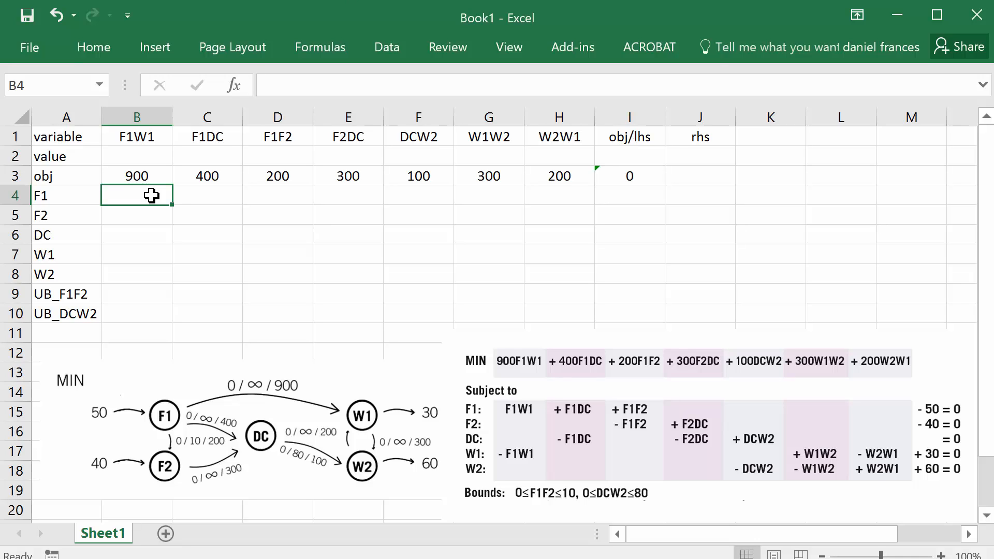
text(1)
key(Tab)
text(1)
key(Tab)
text(1)
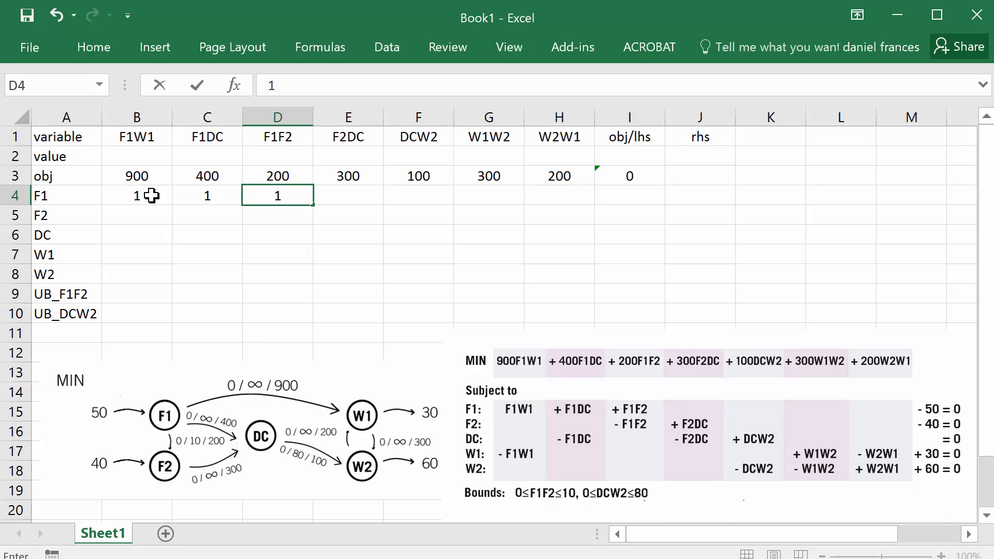
- Enter 50 as the rhs of the F1 constraint in J4
key(Tab)
key(Tab)
key(Tab)
key(Tab)
key(Tab)
key(Tab)
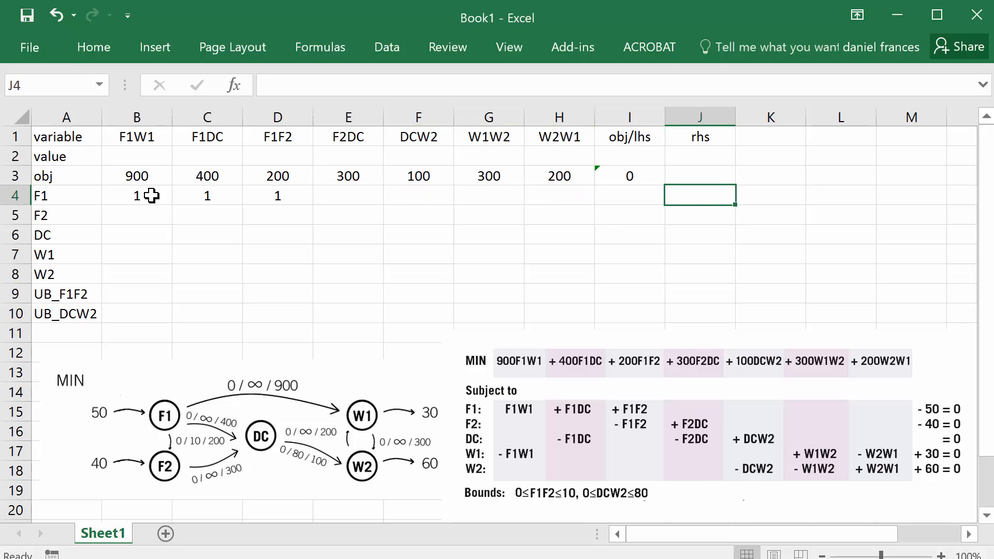
text(50)
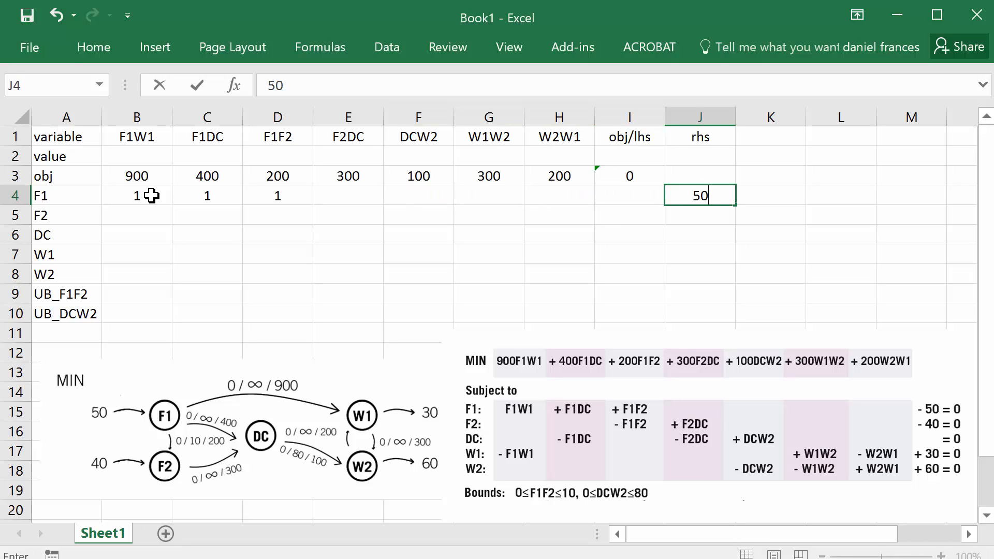
- In the F2 constraint row, enter the coefficients -1 for F1F2 and 1 for F2DC
key(shift+Tab)
key(shift+Tab)
key(shift+Tab)
key(shift+Tab)
key(shift+Tab)
key(shift+Tab)
key(shift+Tab)
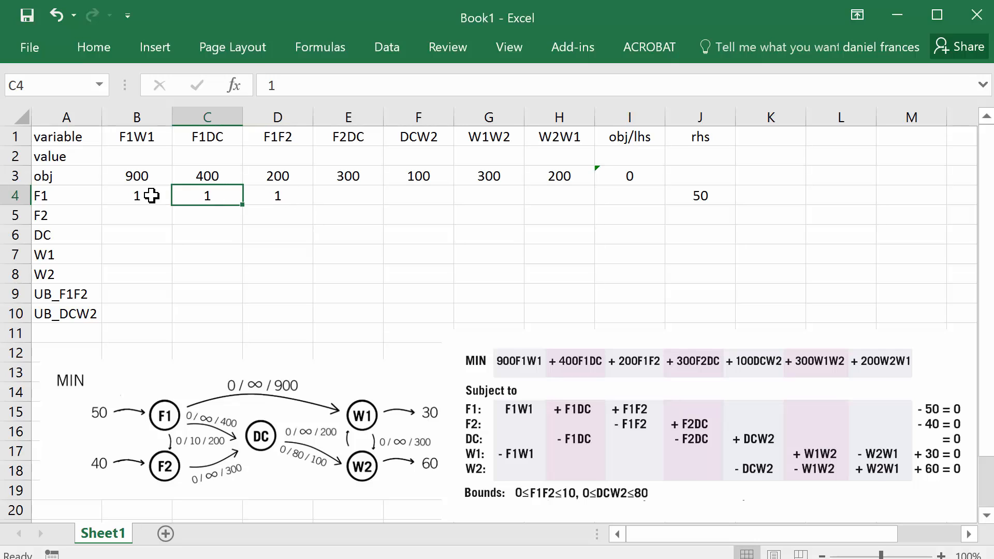
key(Down)
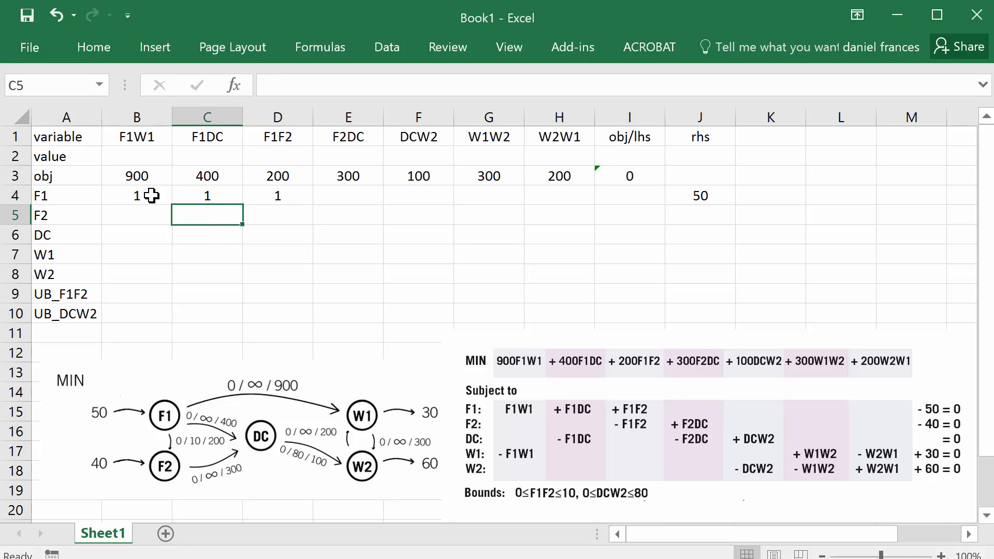
key(Tab)
text(-)
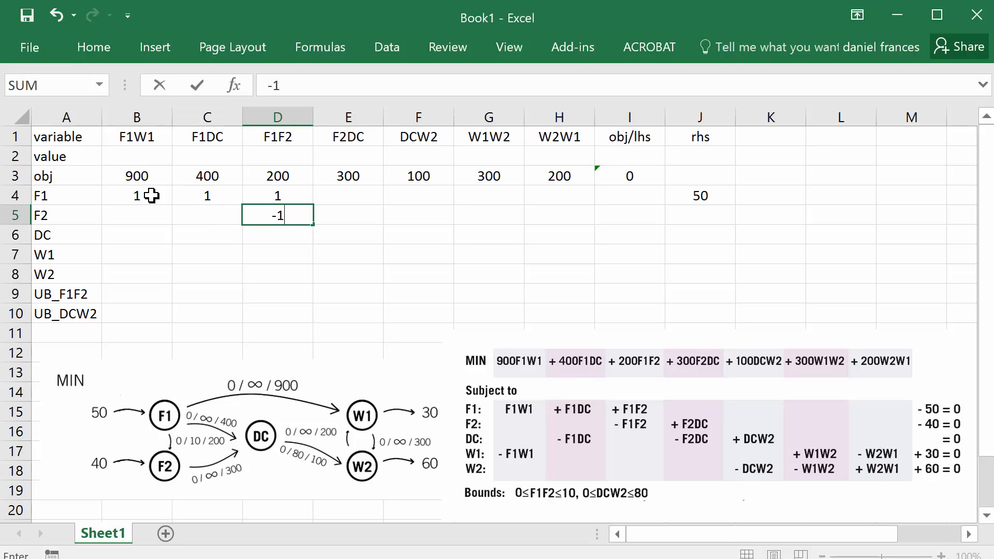
key(Tab)
text(1)
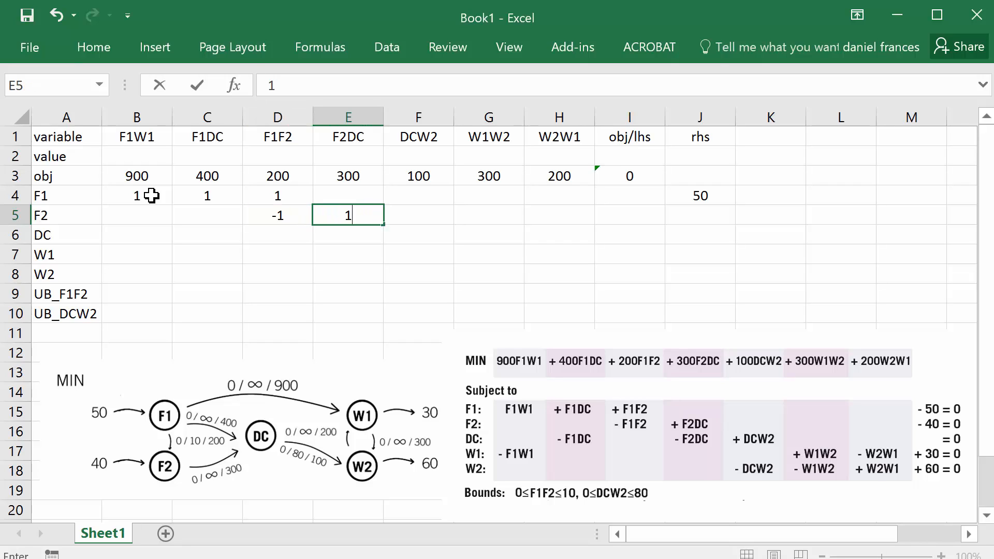
- Enter 40 as the rhs of the F2 constraint in J5
key(Tab)
key(Tab)
key(Tab)
key(Tab)
key(Tab)
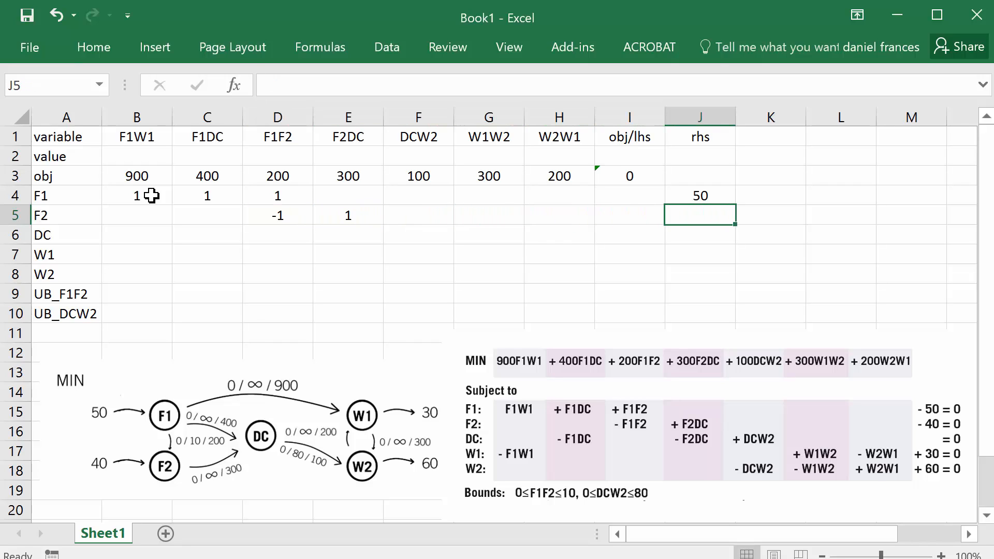
text(40)
key(Down)
- Enter the coefficient -1 for F1DC in the DC constraint row
key(Left)
key(Left)
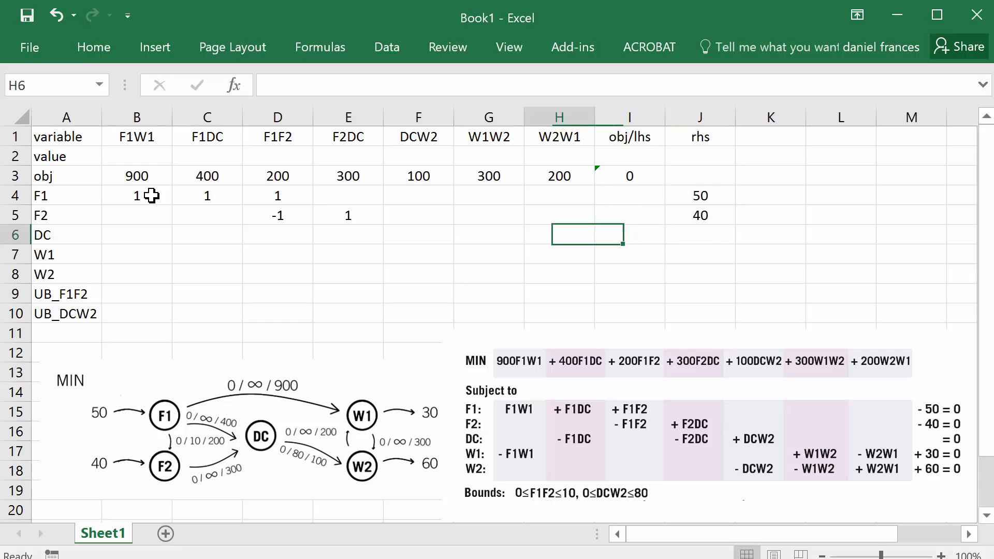
key(Left)
key(Left)
key(Left)
key(Left)
key(Left)
key(Left)
key(Left)
key(Right)
key(Right)
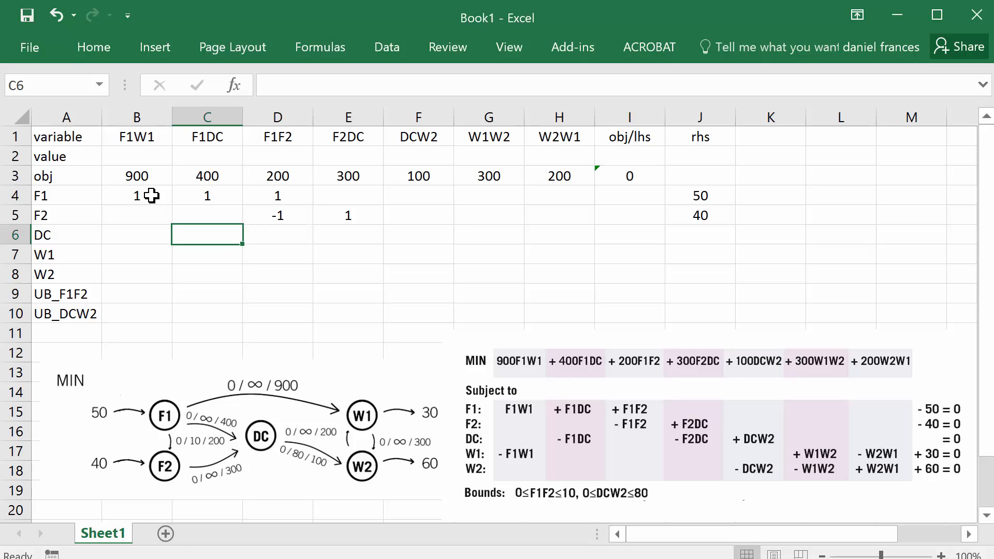
text(0)
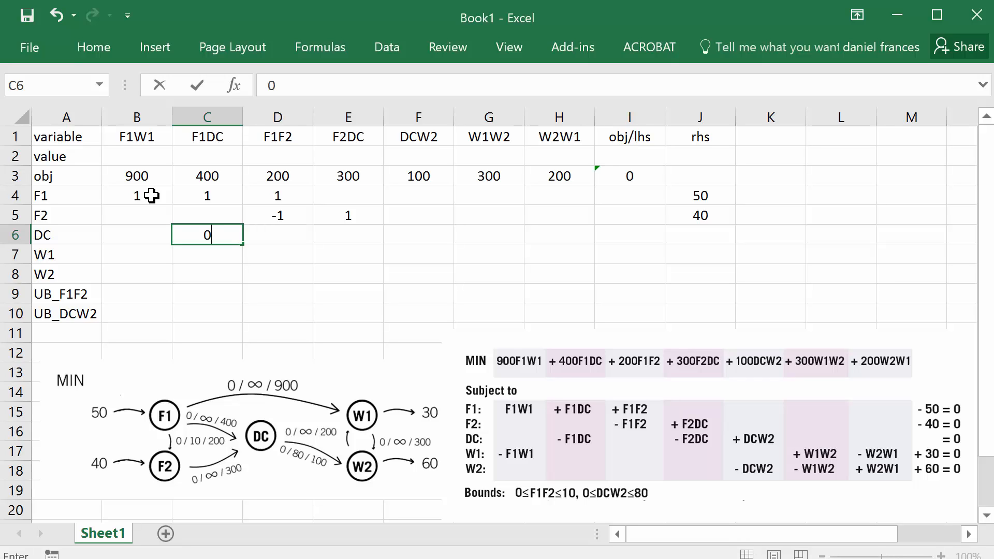
key(BackSpace)
text(-1)
key(Tab)
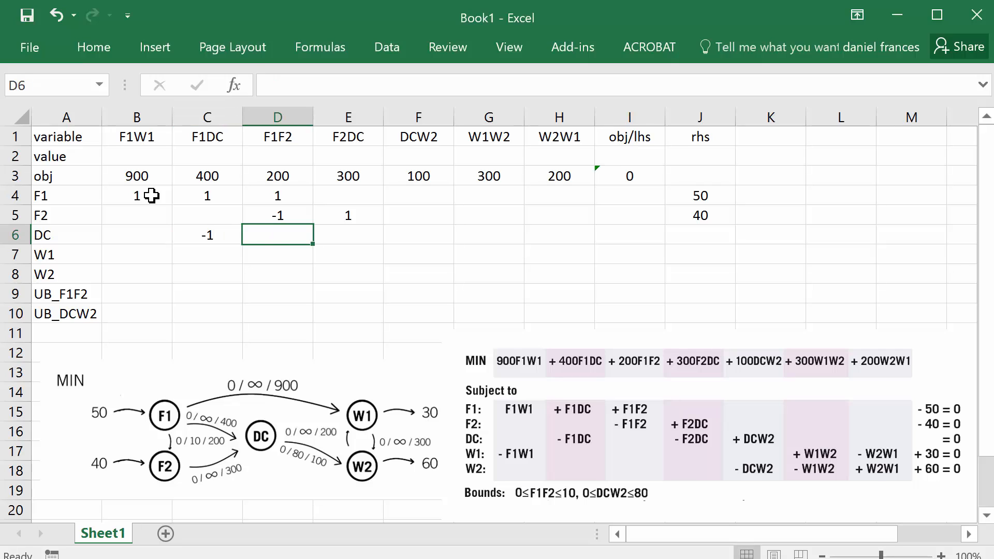
- Enter the coefficients -1 for F2DC and 1 for DCW2 in the DC constraint row
key(Tab)
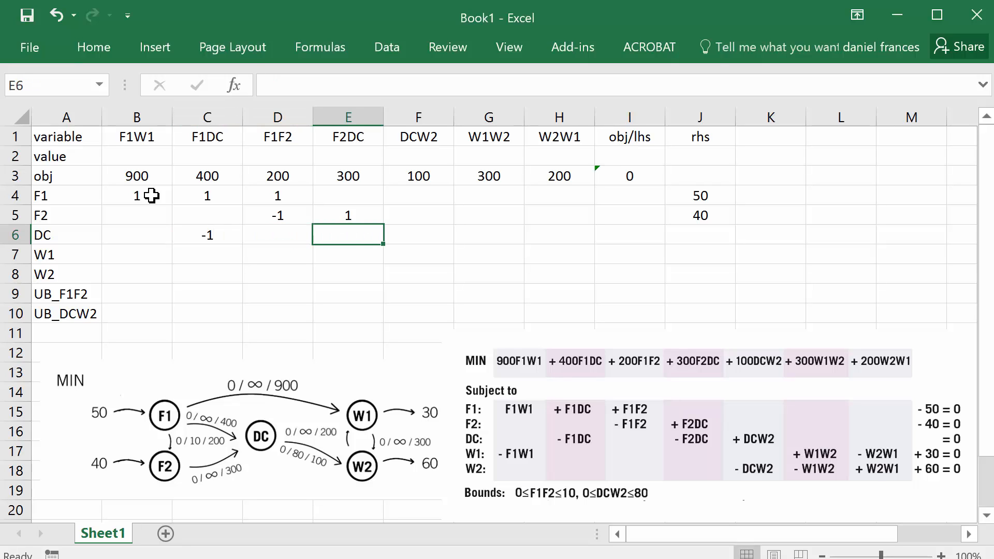
text(-1)
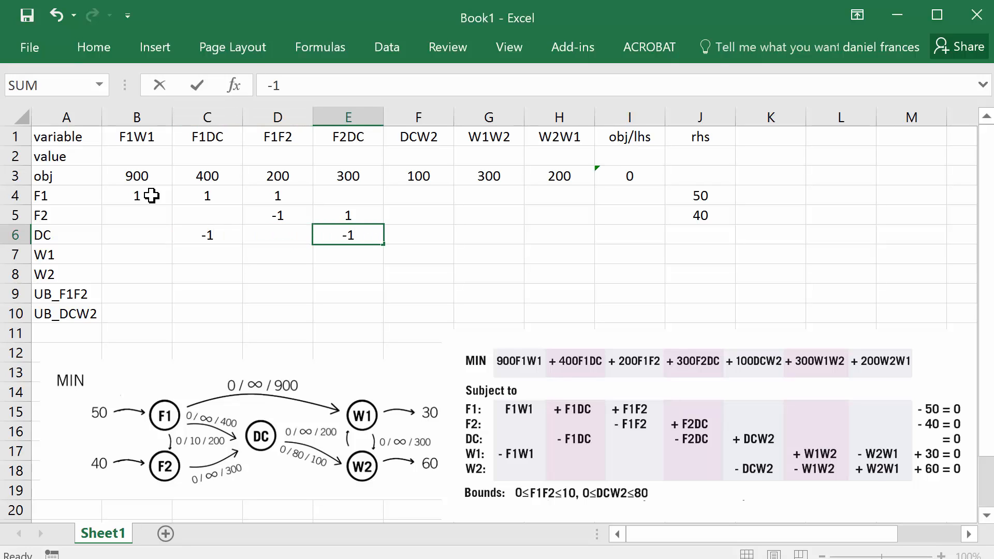
key(Tab)
text(1)
- Enter 0 as the rhs of the DC constraint in J6
key(Tab)
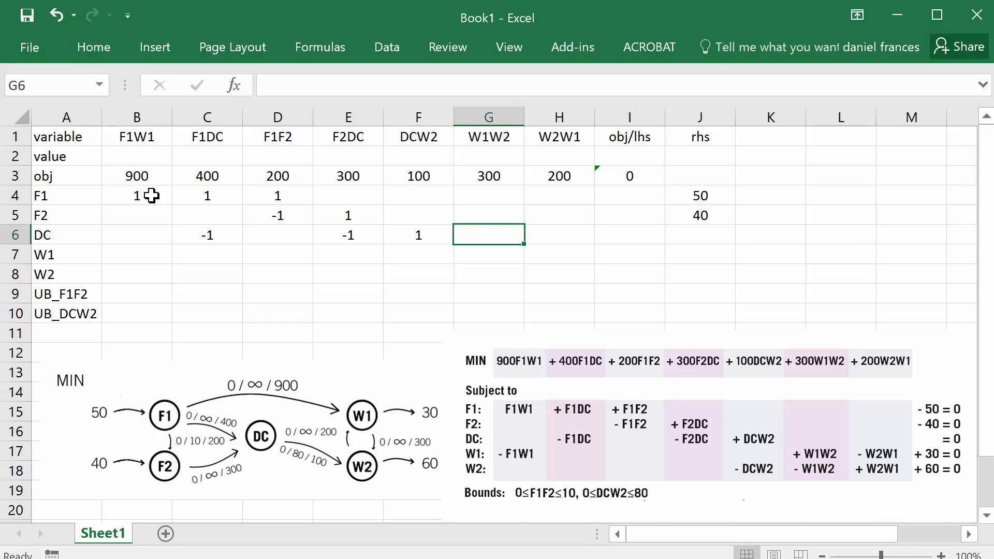
key(Tab)
key(Tab)
key(Tab)
key(Tab)
key(Left)
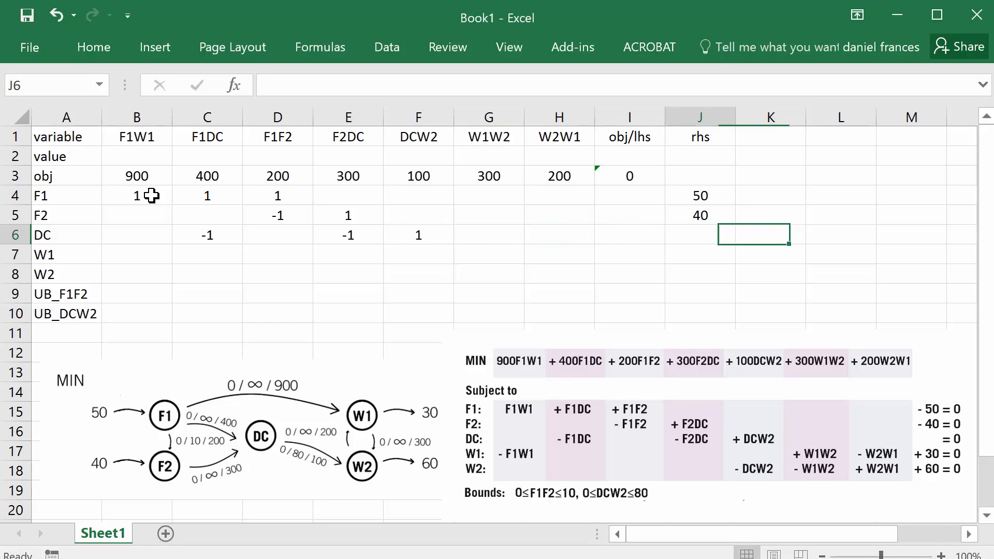
text(0)
key(Return)
- Enter the coefficient -1 for F1W1 in the W1 constraint row
key(Left)
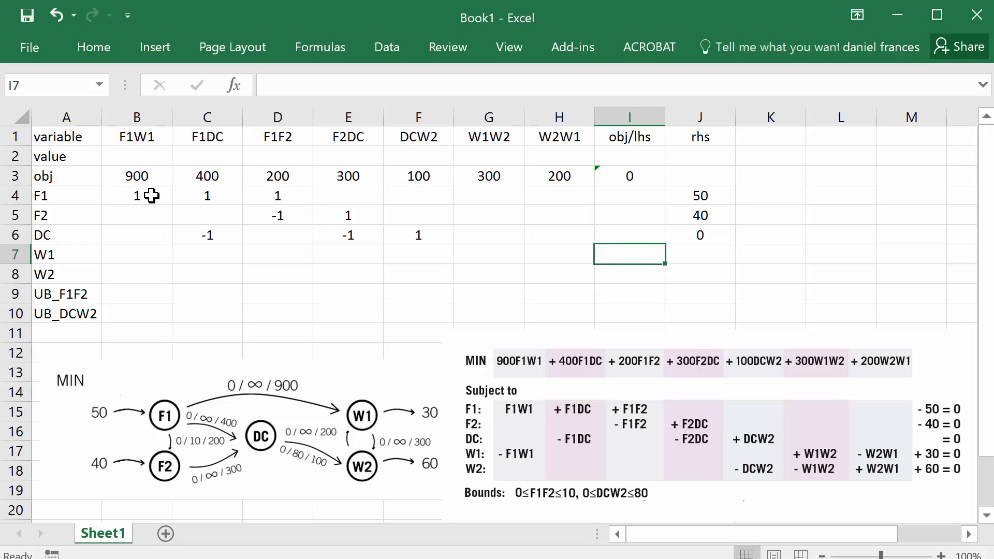
key(Left)
key(Left)
key(Left)
key(Left)
key(Left)
key(Left)
key(Left)
key(Left)
key(Right)
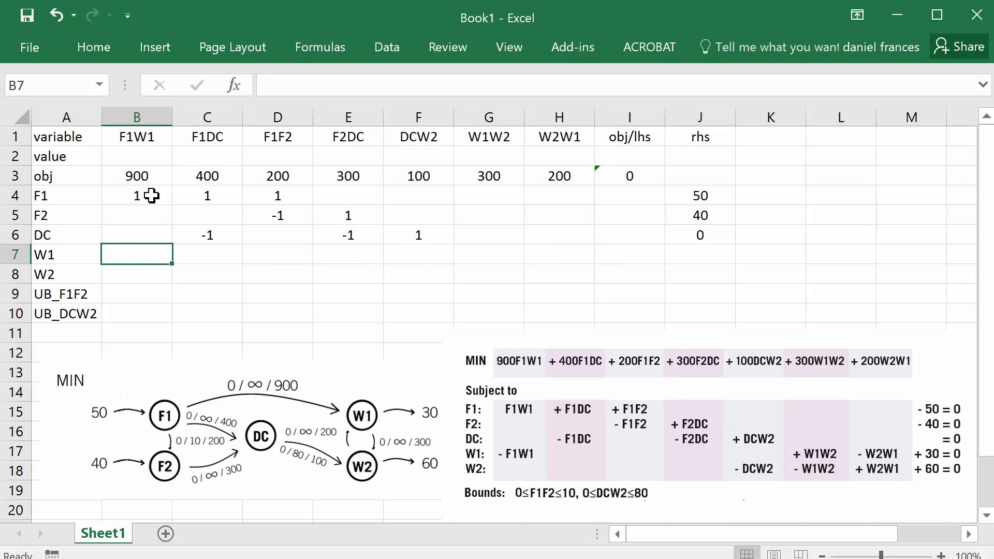
text(-1)
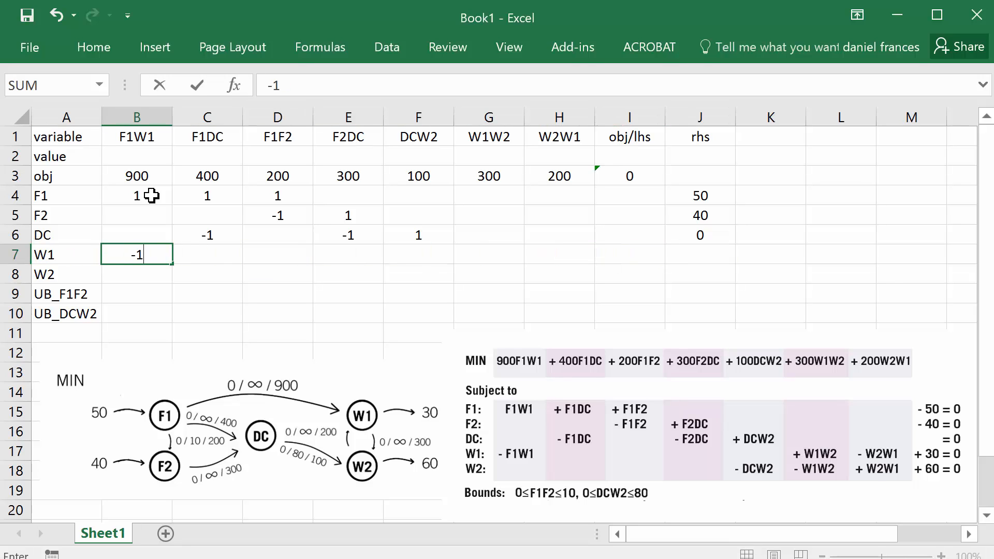
- Enter the coefficients 1 for W1W2 and -1 for W2W1 in the W1 constraint row
key(Right)
key(Right)
key(Right)
key(Right)
key(Right)
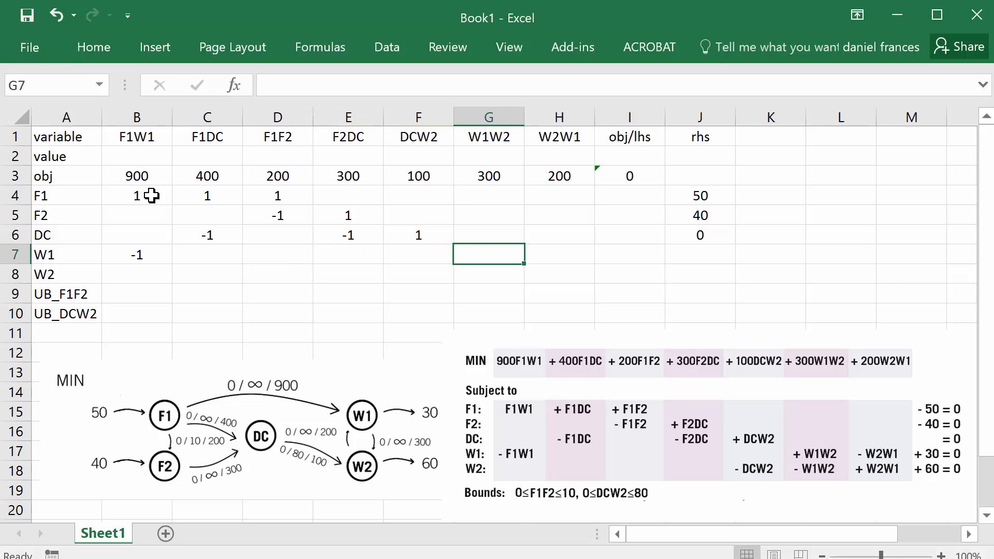
text(1)
key(Right)
text(-)
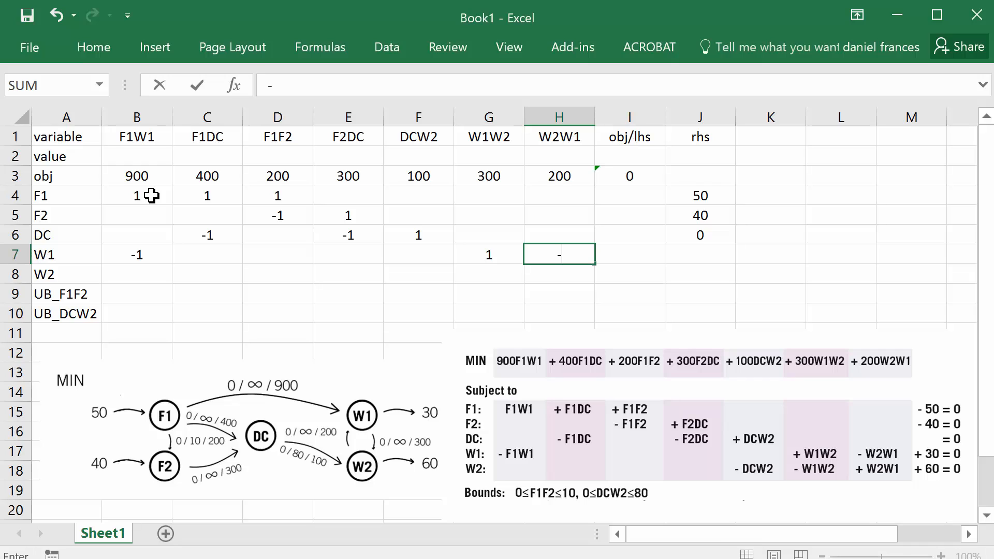
key(Return)
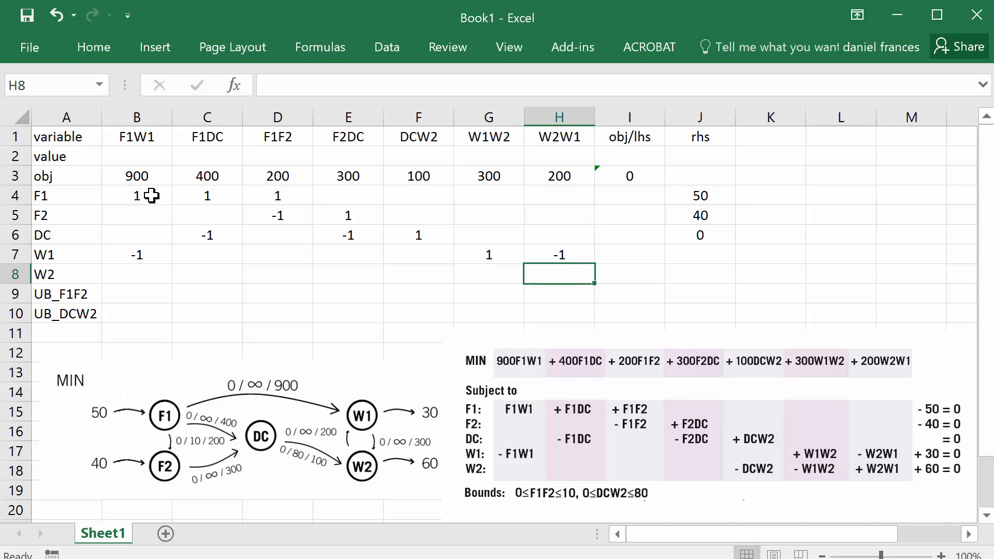
- Enter -30 as the rhs of the W1 constraint in J7
key(Up)
key(Right)
key(Right)
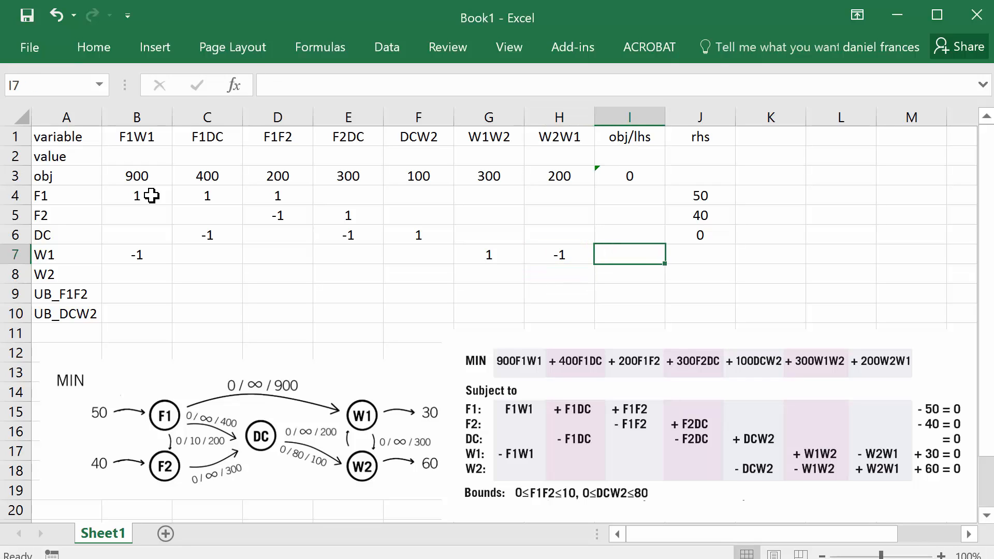
text(-)
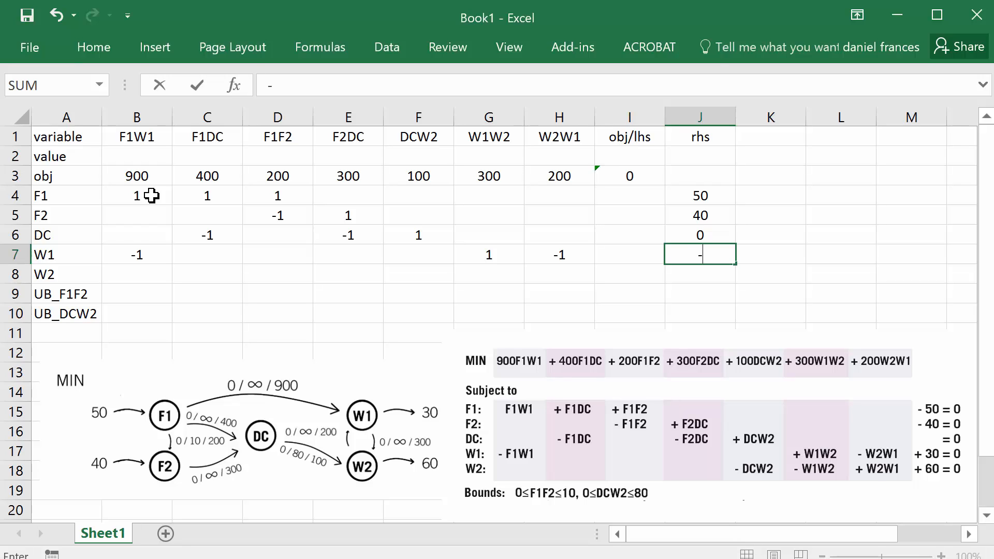
text(30)
key(Return)
- Enter the coefficient -1 for DCW2 in the W2 constraint row
key(Left)
key(Left)
key(Left)
key(Left)
key(Left)
key(Left)
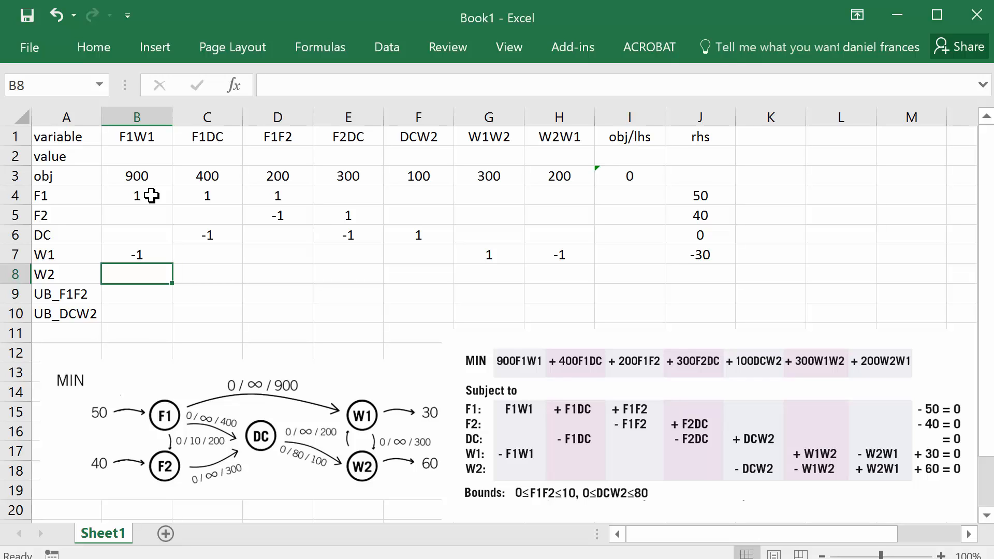
key(Right)
key(Right)
key(Right)
key(Right)
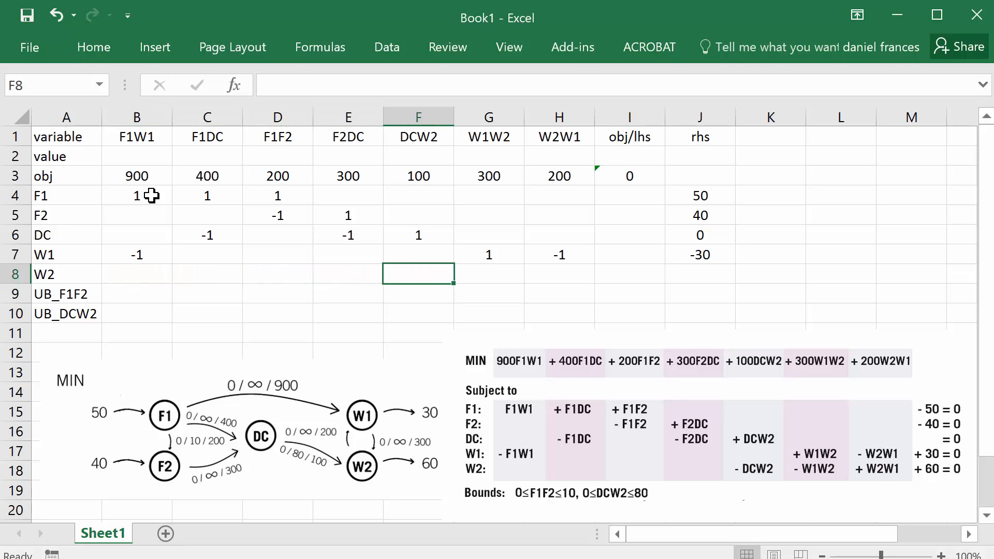
text(-1)
key(Tab)
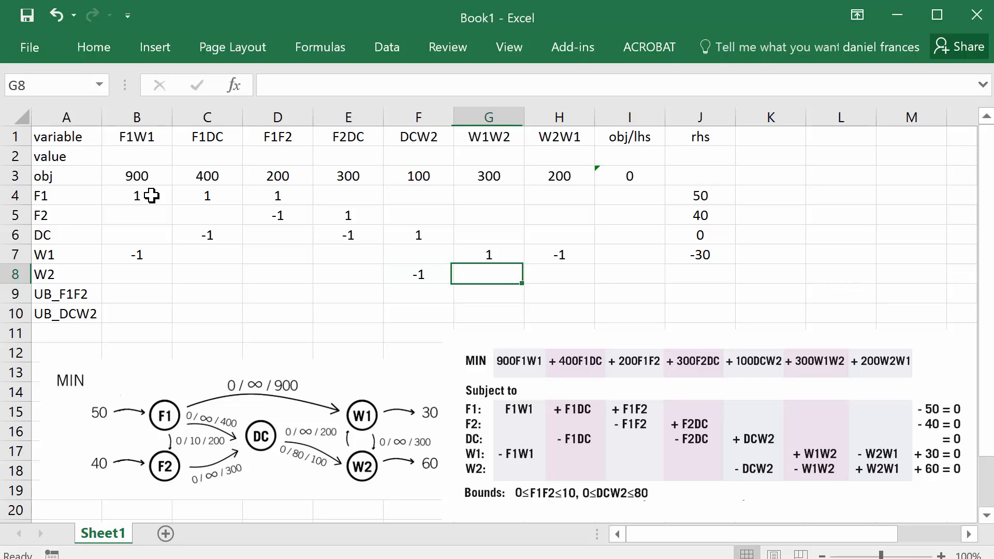
- Enter the coefficients -1 for W1W2 and 1 for W2W1 in the W2 constraint row
text(-1)
key(Tab)
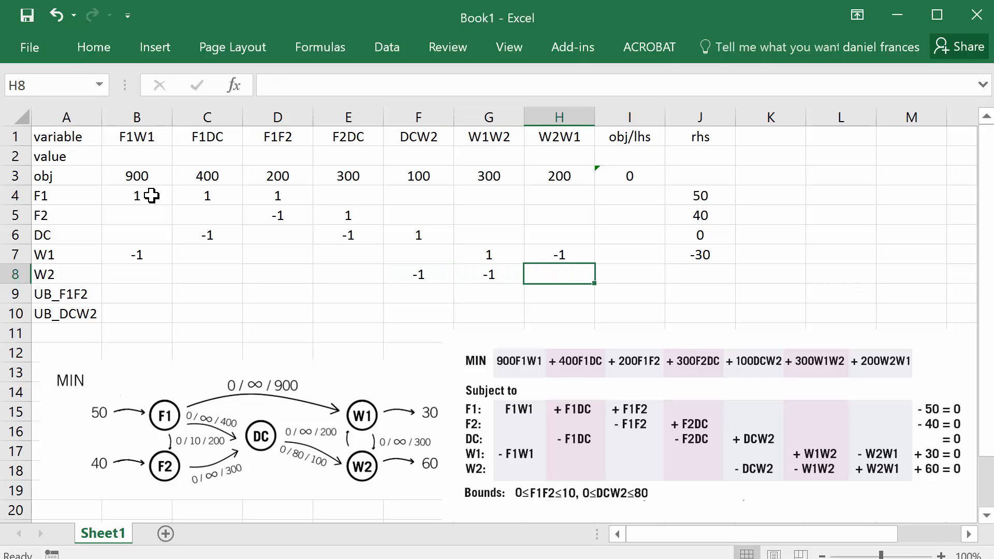
text(1)
key(Tab)
- Enter -60 as the rhs of the W2 constraint in J8
key(Tab)
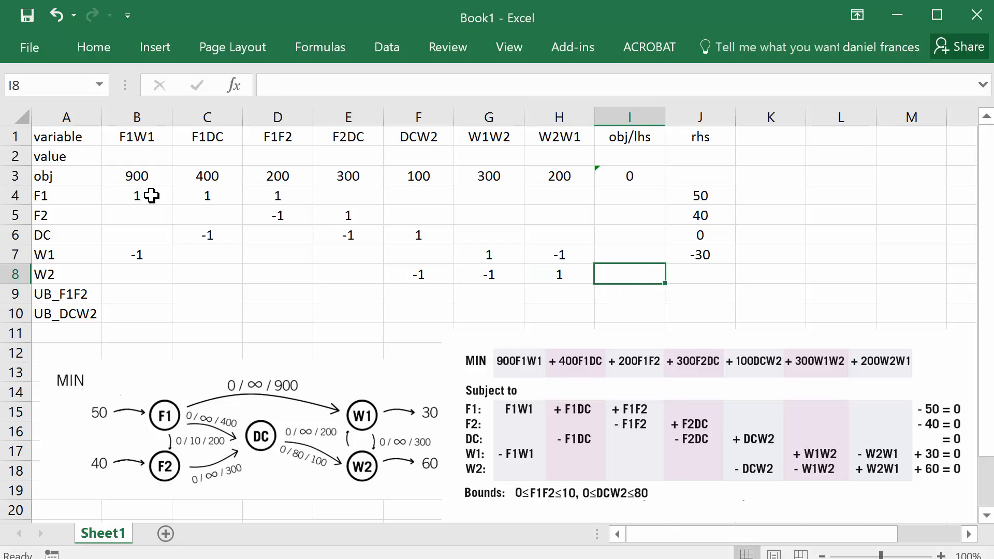
text(-)
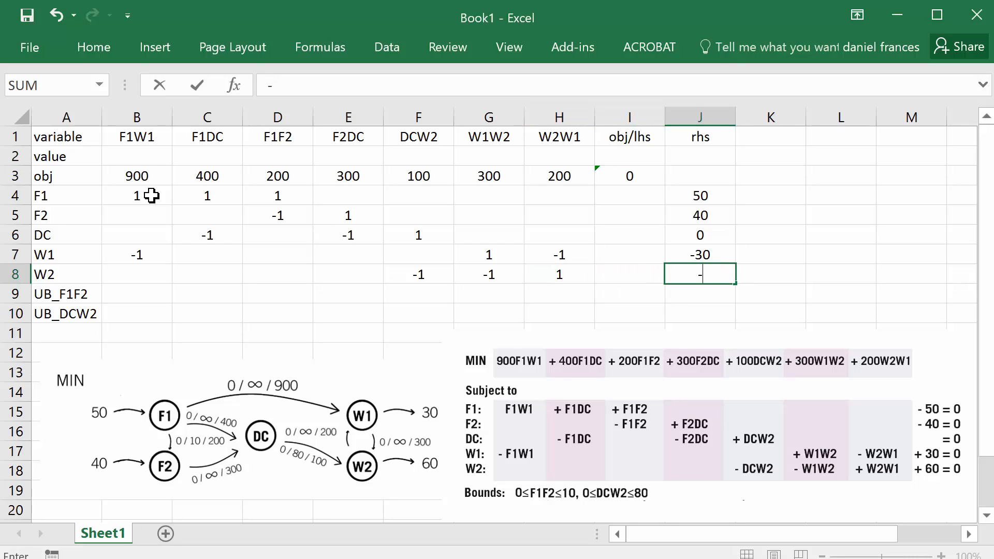
text(60)
key(Return)
- Enter the coefficient 1 for F1F2 in the UB_F1F2 row
key(Left)
key(Left)
key(Left)
key(Left)
key(Left)
key(Left)
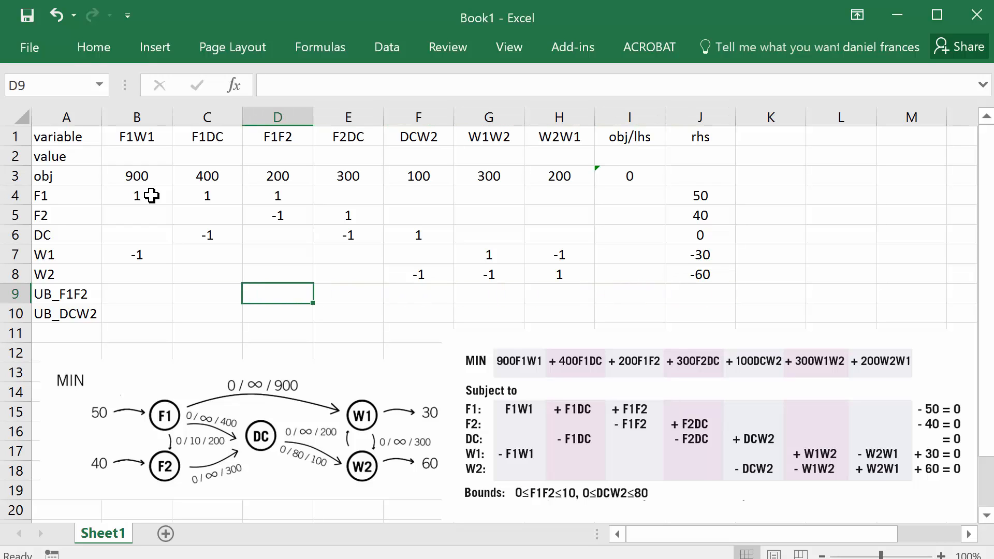
key(Left)
key(Right)
text(1)
key(Return)
- Enter the coefficient 1 for DCW2 in the UB_DCW2 row
key(Right)
key(Right)
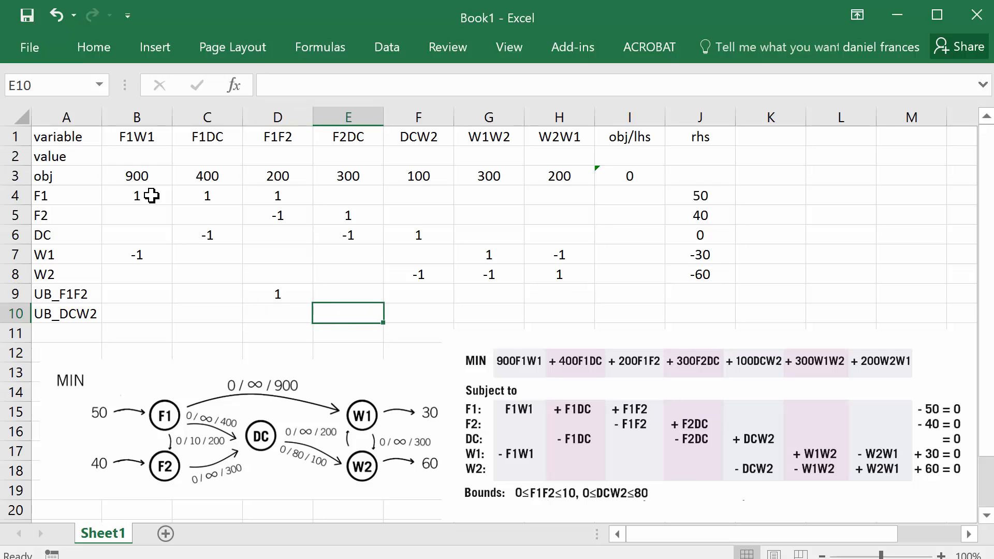
text(1)
- Enter the upper bounds in the rhs column: 10 for UB_F1F2 and 80 for UB_DCW2
key(Right)
key(Right)
key(Right)
key(Right)
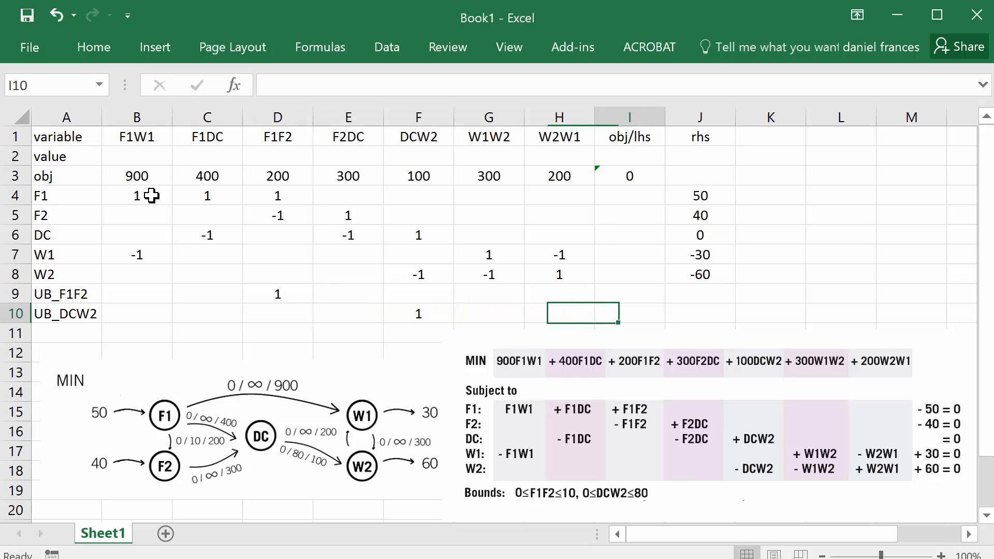
key(Up)
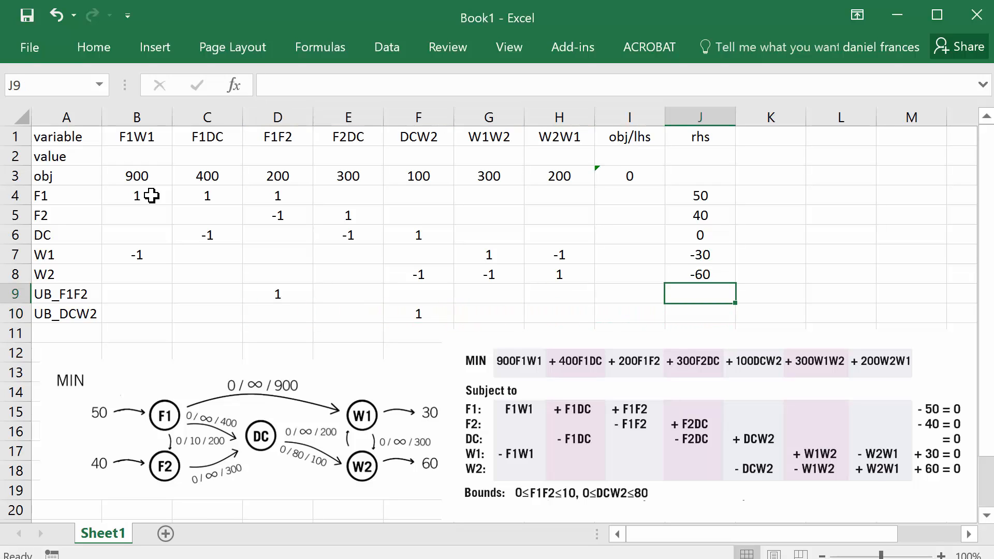
text(10)
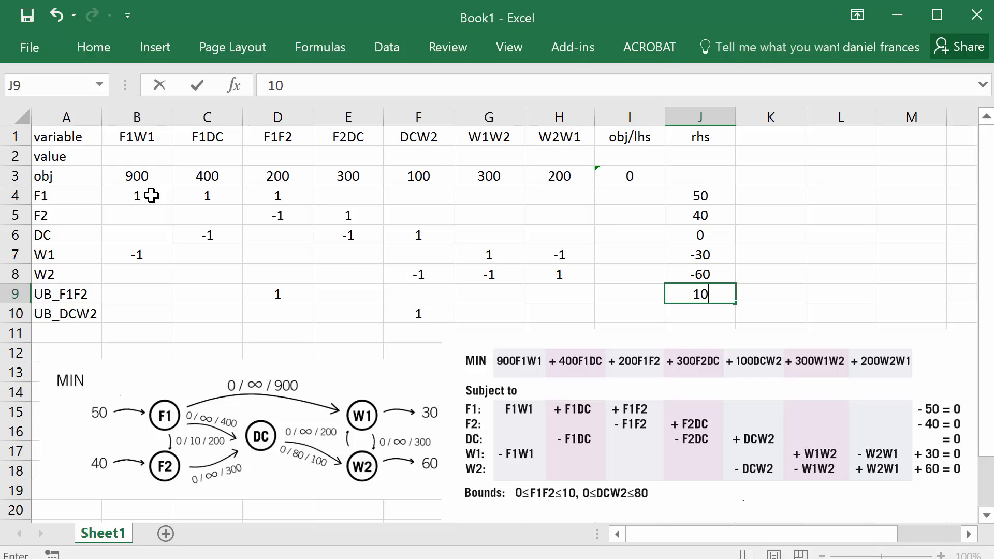
key(Return)
text(80)
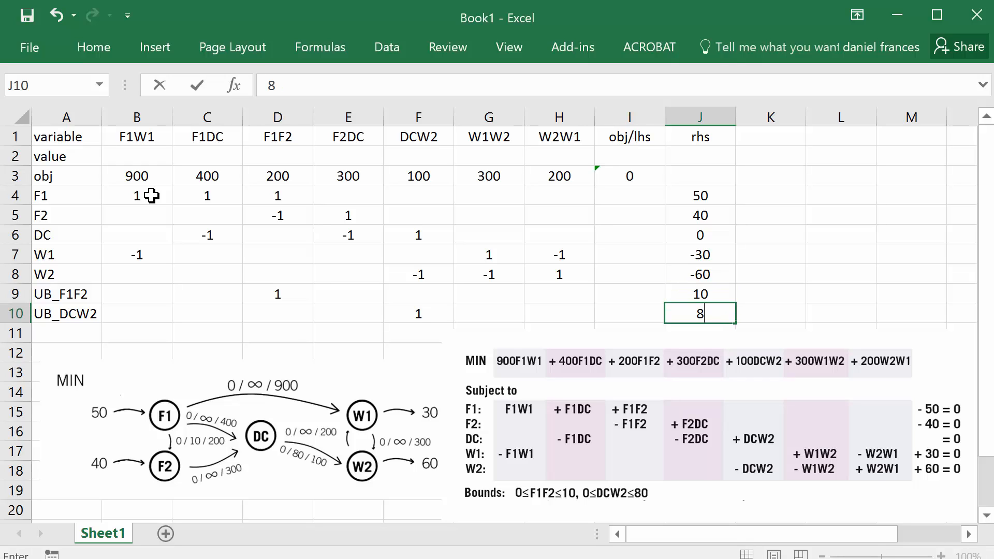
key(Return)
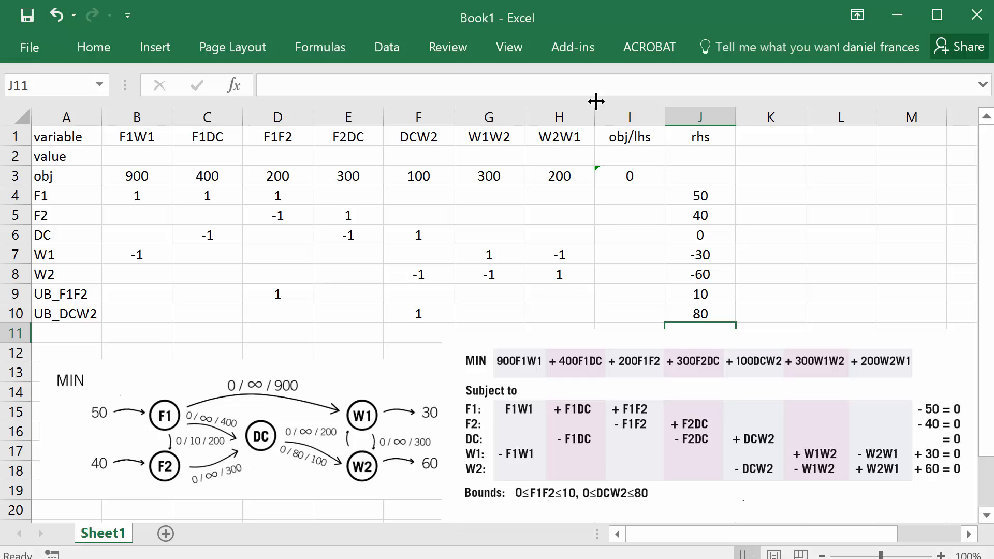
- Open the Solver parameters and reset all of the previous settings
click(387, 47)
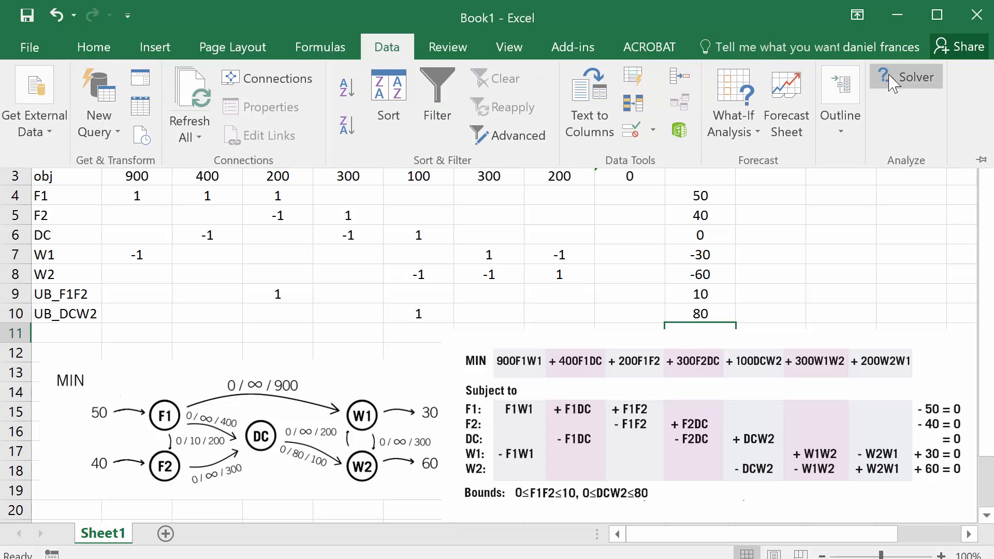
click(905, 78)
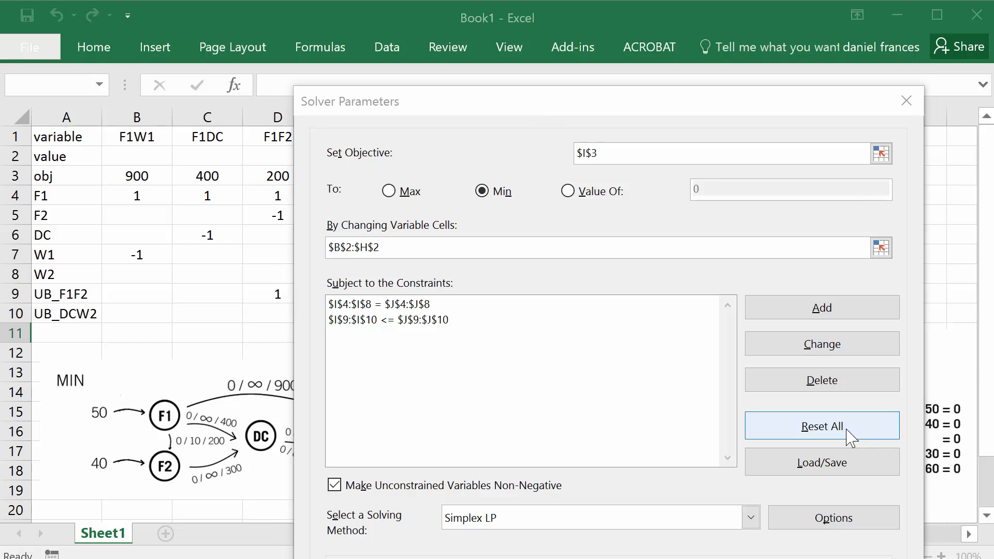
click(850, 437)
click(583, 457)
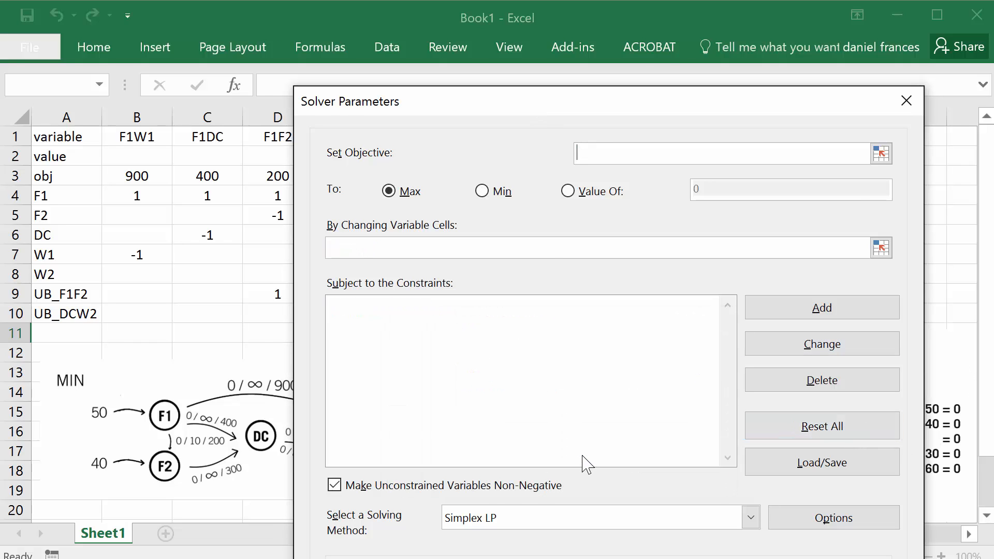
- Set the Solver to minimize objective cell I3 by changing the variable cells B2:H2
drag(629, 104, 330, 220)
click(636, 180)
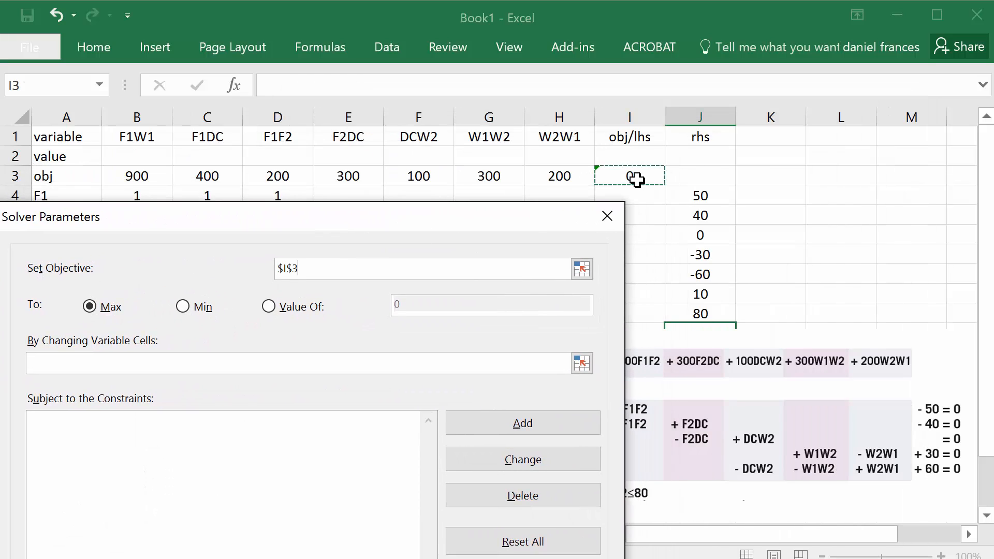
click(183, 307)
drag(255, 224, 445, 236)
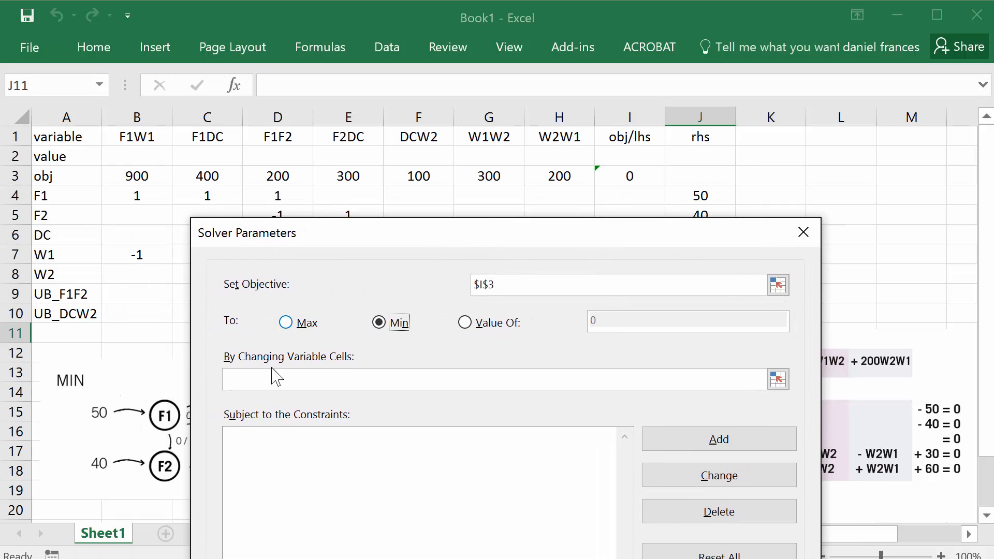
click(253, 378)
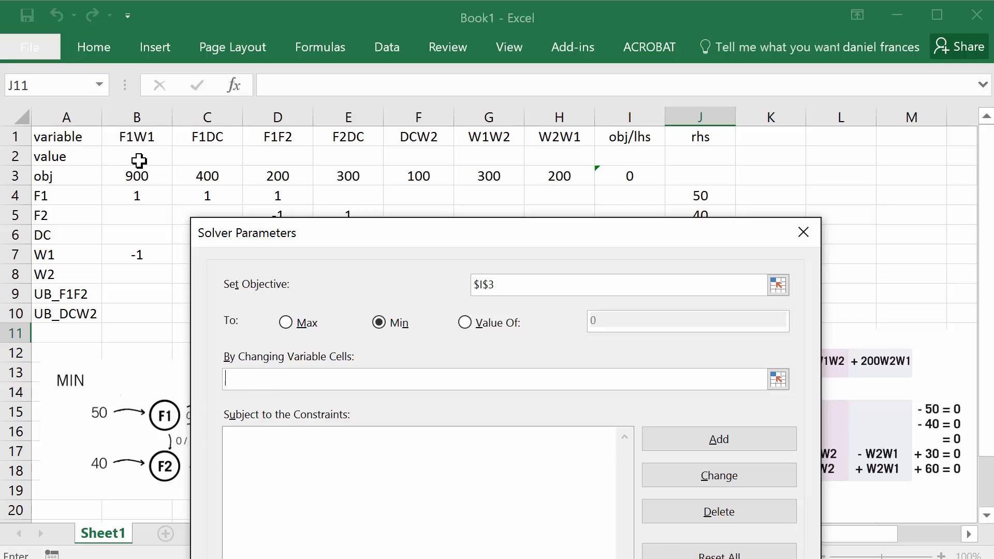
drag(138, 160, 553, 158)
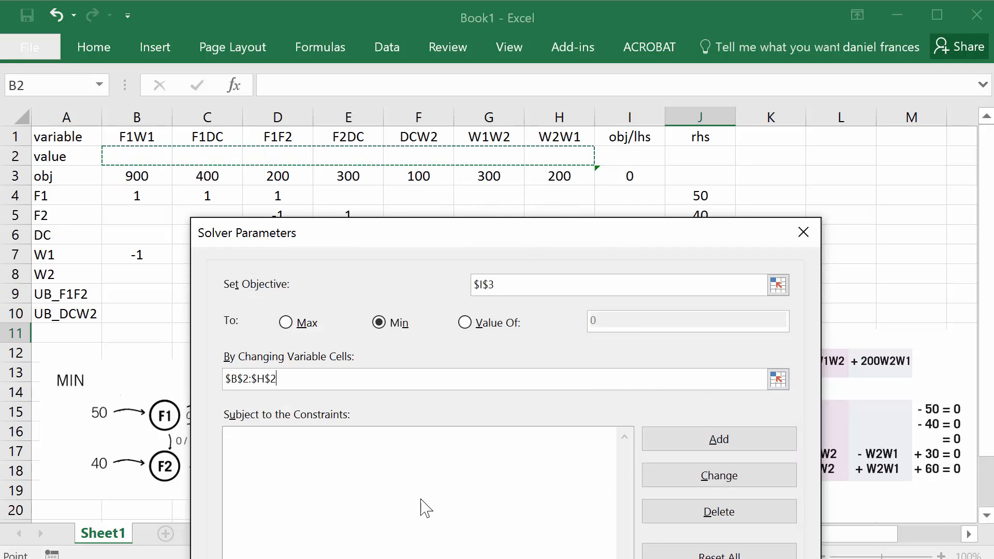
click(733, 443)
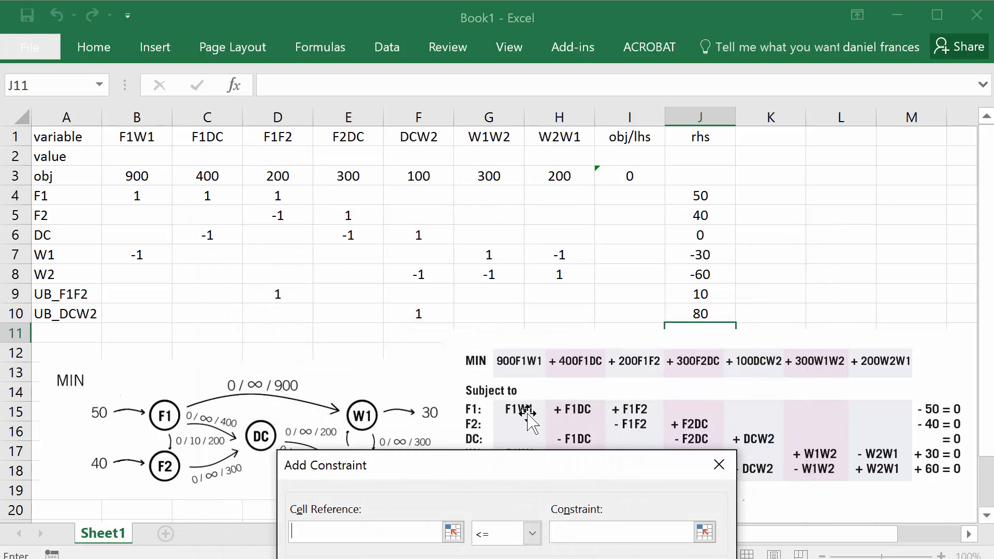
drag(450, 473, 254, 188)
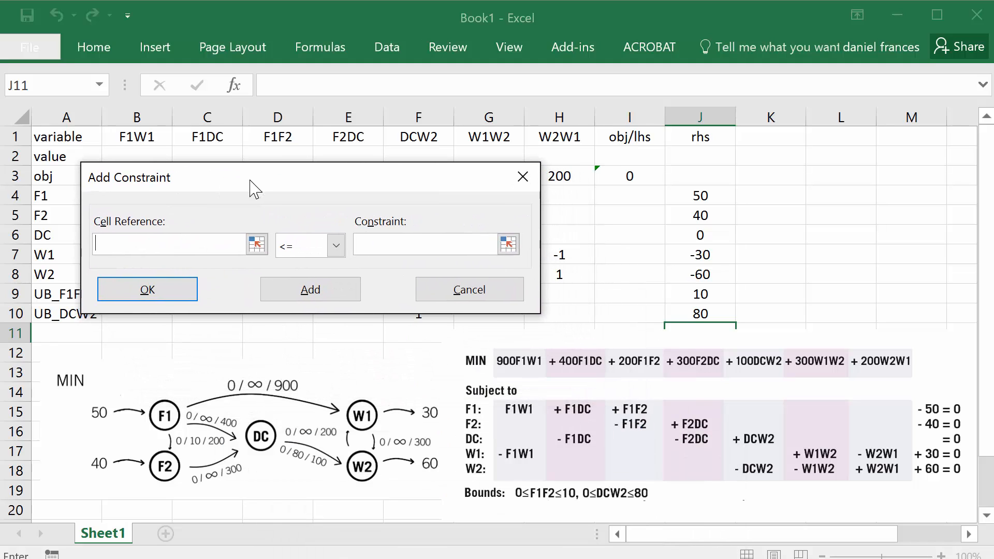
click(469, 289)
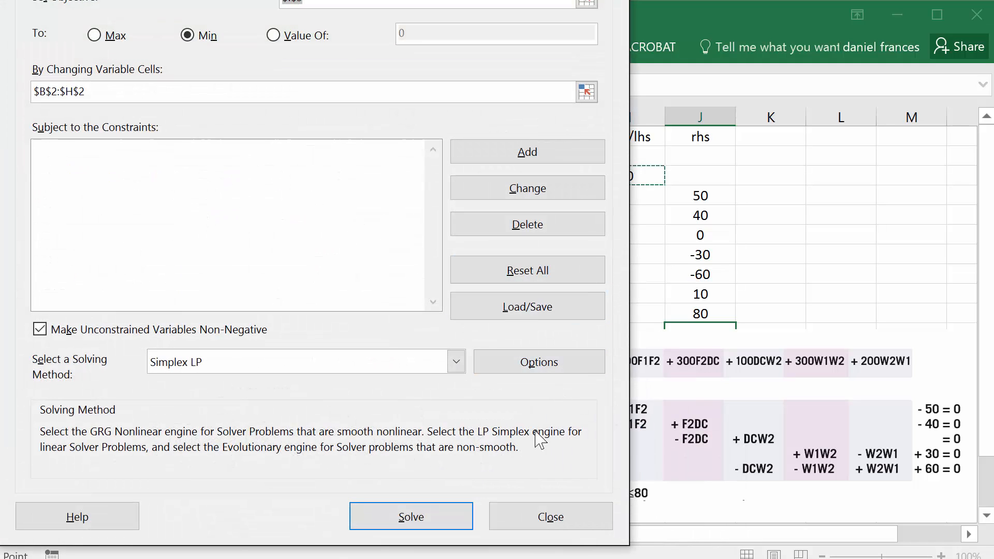
- Close the Solver parameters and fill the objective formula in I3 down through I10
click(550, 519)
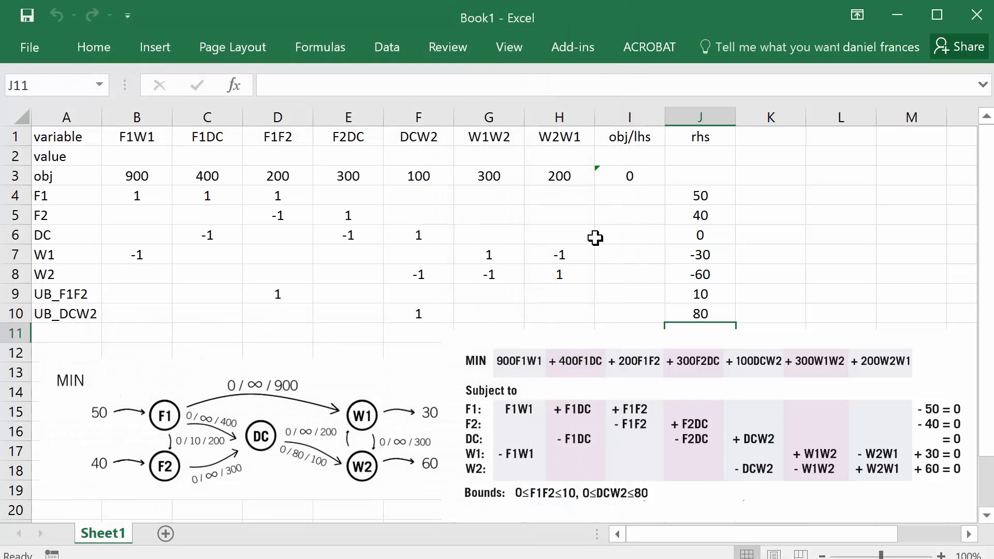
click(629, 174)
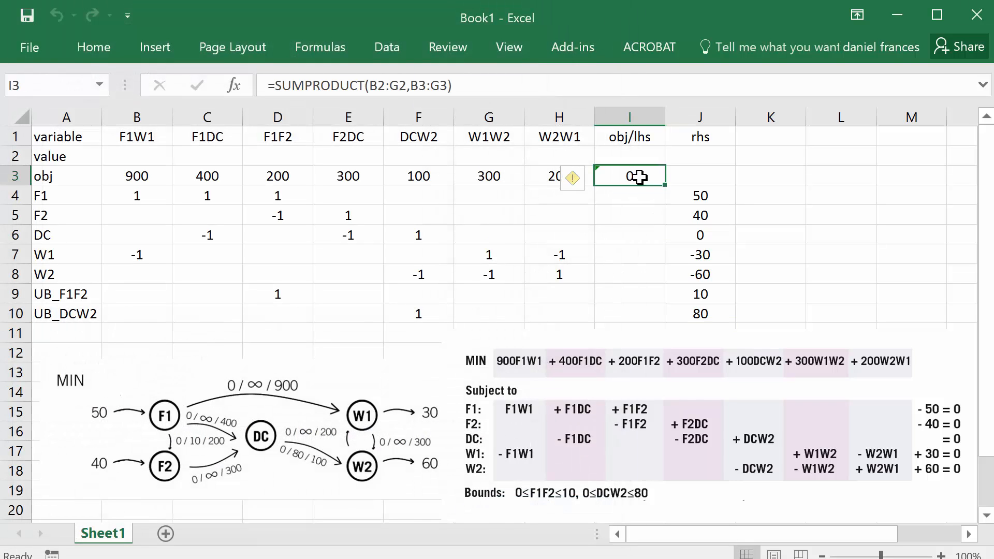
double_click(665, 186)
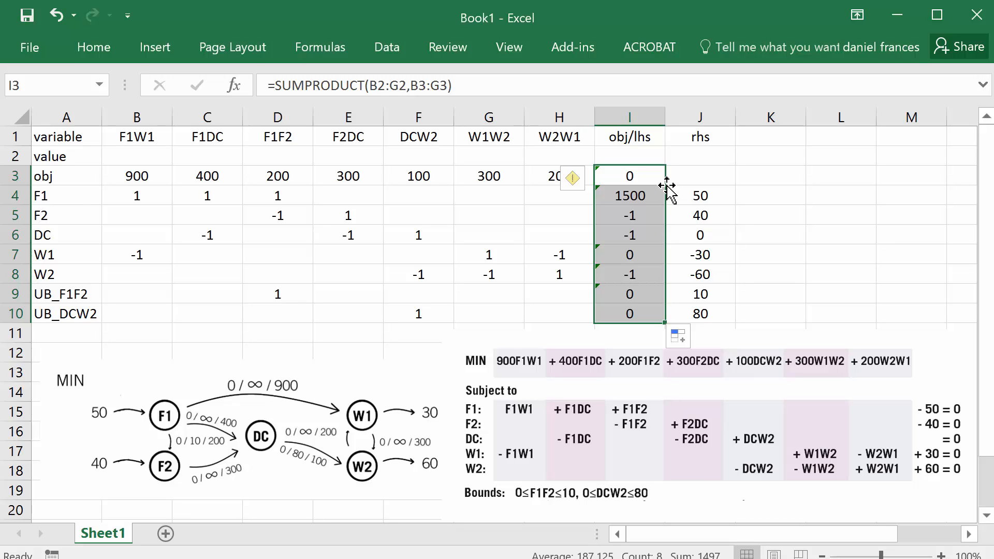
- Edit the objective formula in I3 to lock the value row, making it =SUMPRODUCT(B$2:G$2,B3:G3)
click(617, 197)
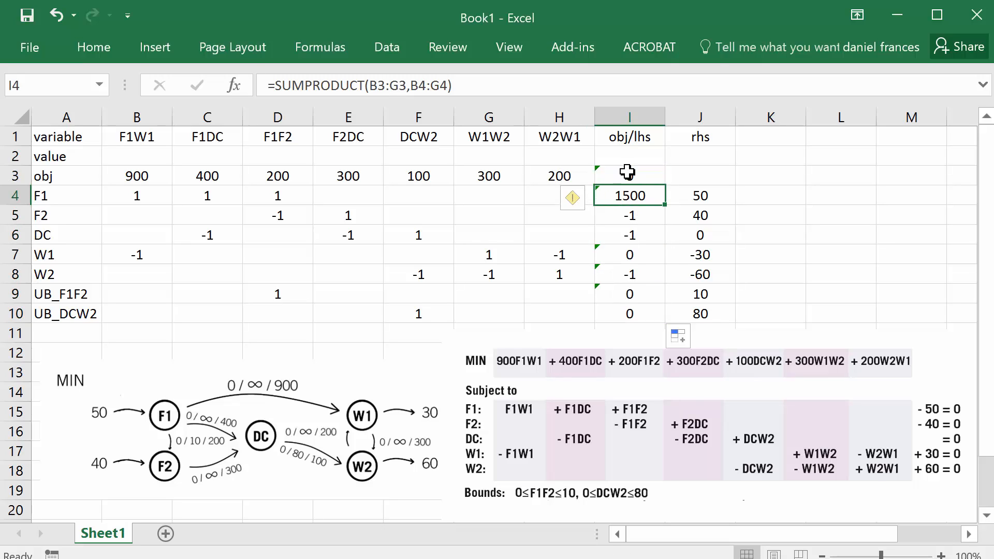
click(627, 172)
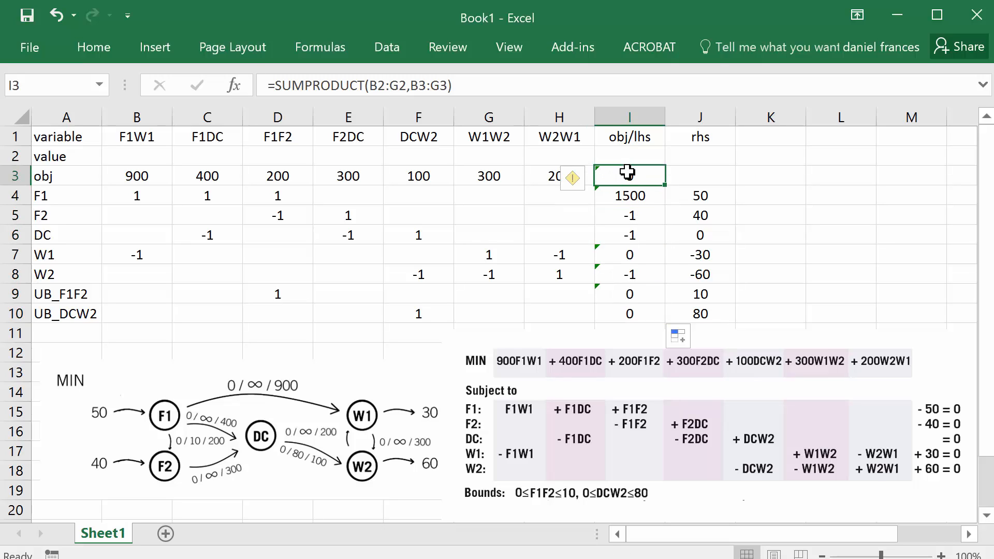
double_click(627, 172)
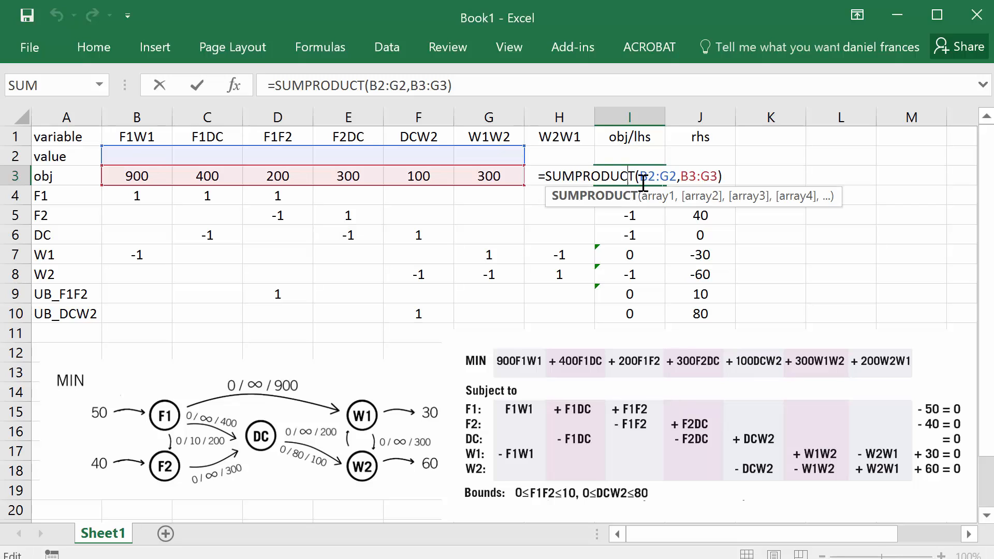
click(648, 176)
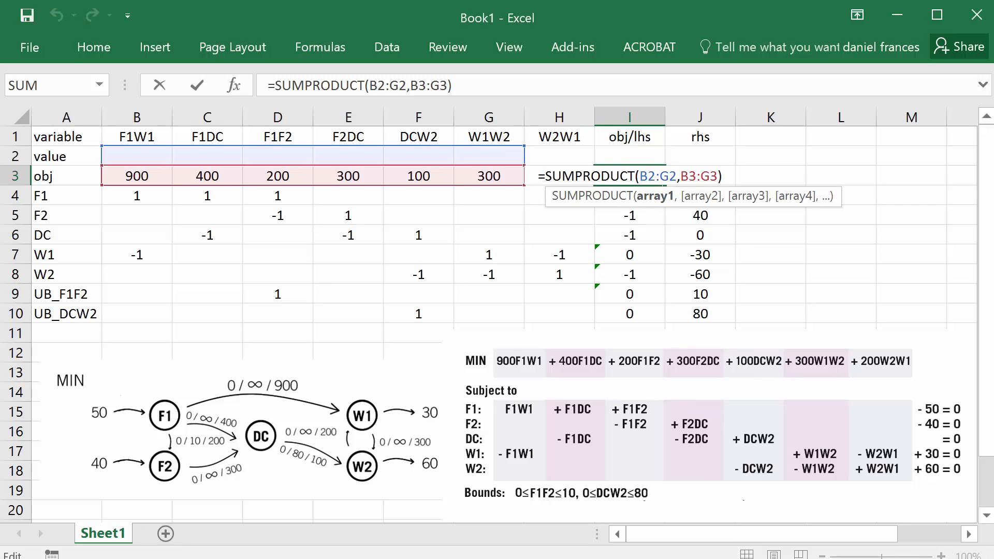
text($)
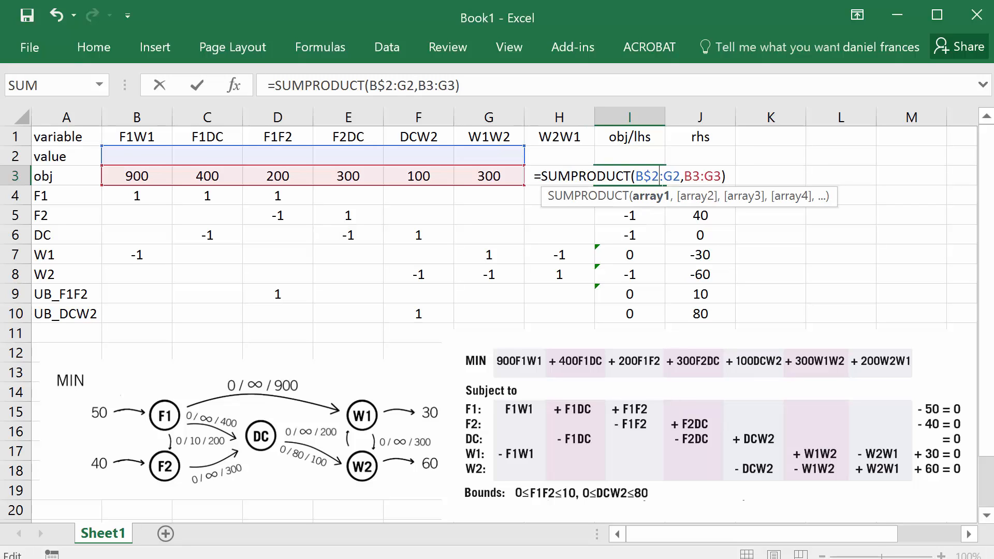
key(Right)
text($)
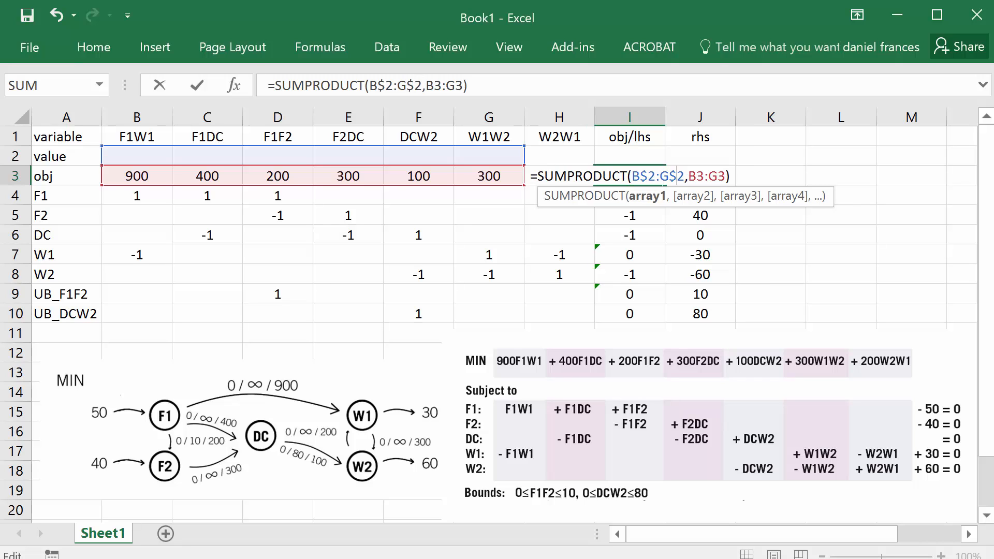
key(Return)
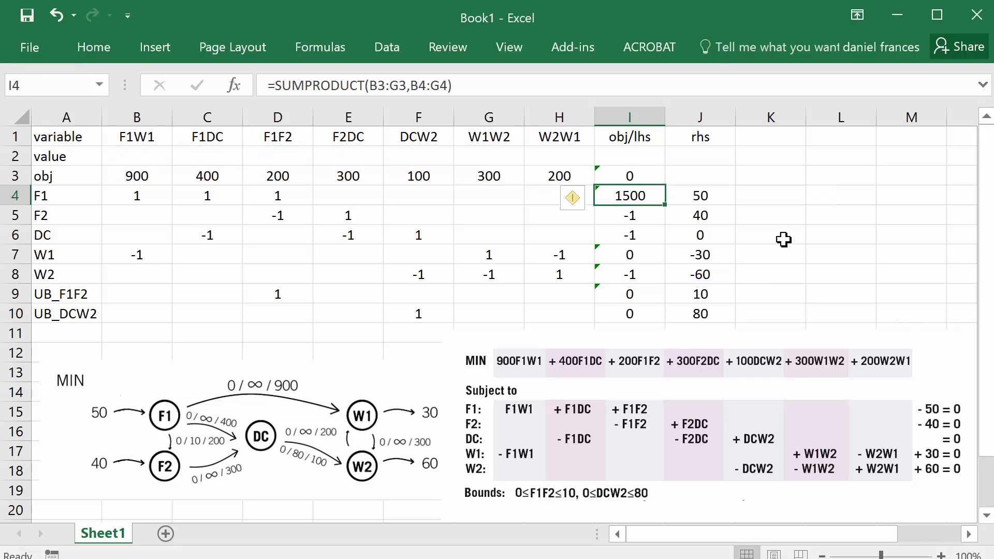
- Fill the corrected SUMPRODUCT formula in I3 down through I10
click(627, 173)
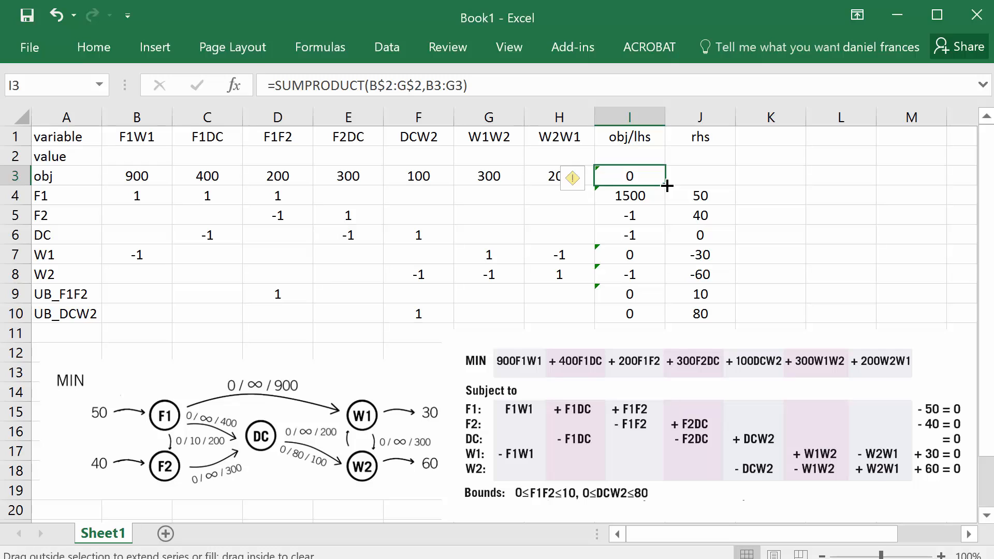
double_click(664, 185)
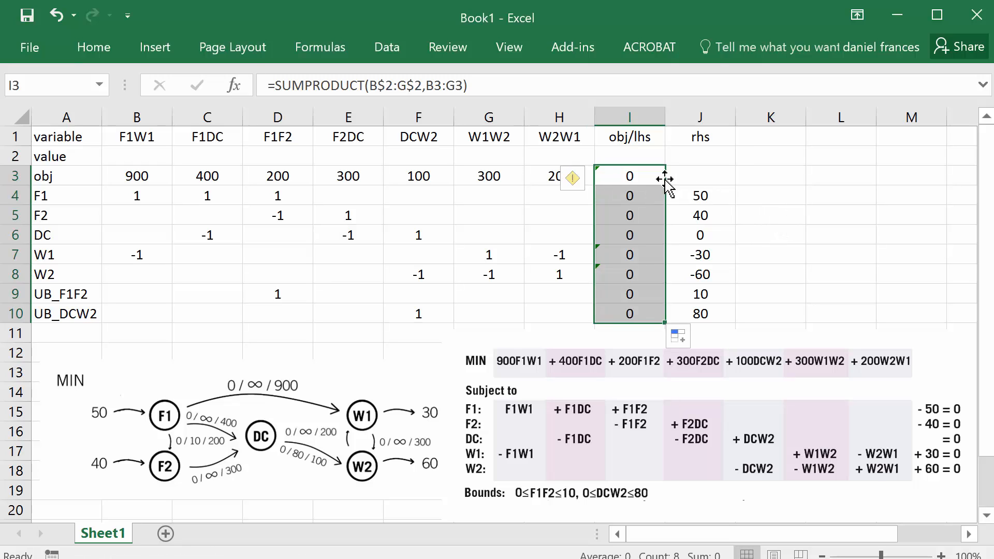
click(649, 179)
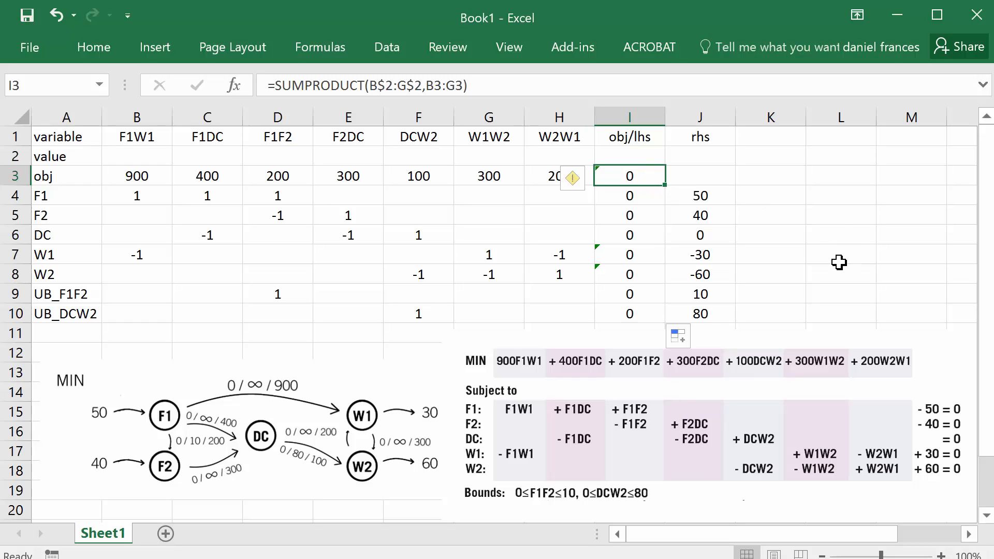
- Open the Solver parameters and add the equality constraint $I$4:$I$8 = $J$4:$J$8 for the node balances
click(387, 47)
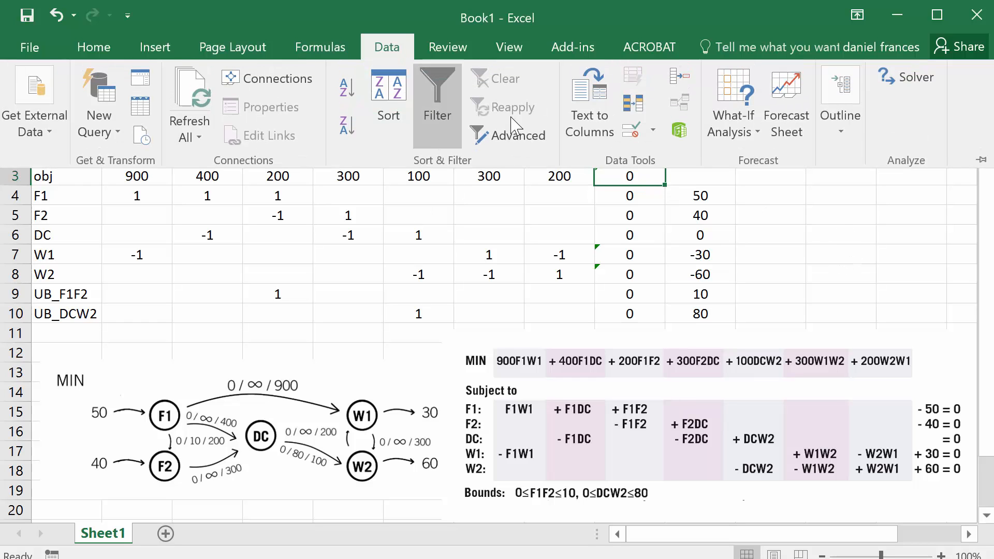
click(906, 77)
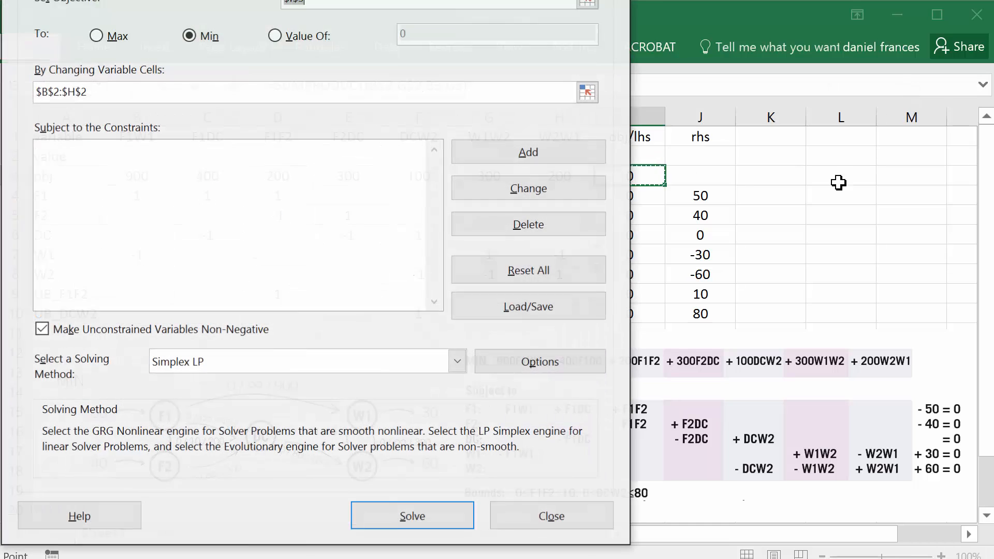
drag(155, 1, 114, 158)
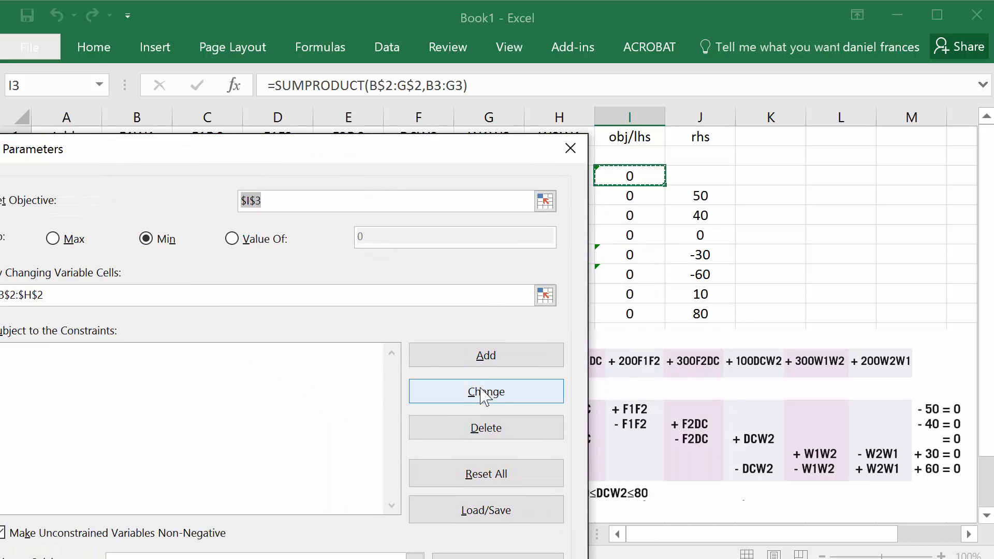
click(482, 355)
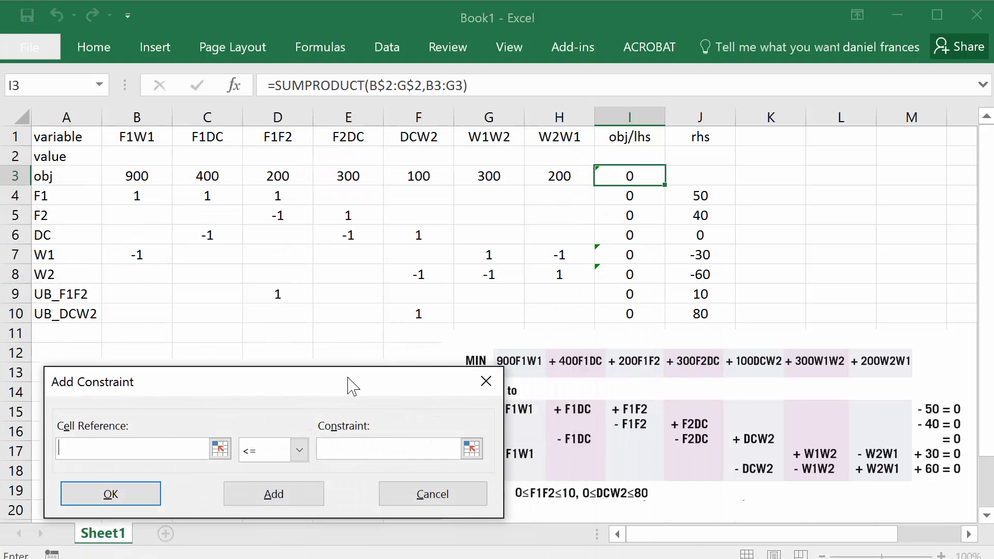
drag(349, 386, 375, 179)
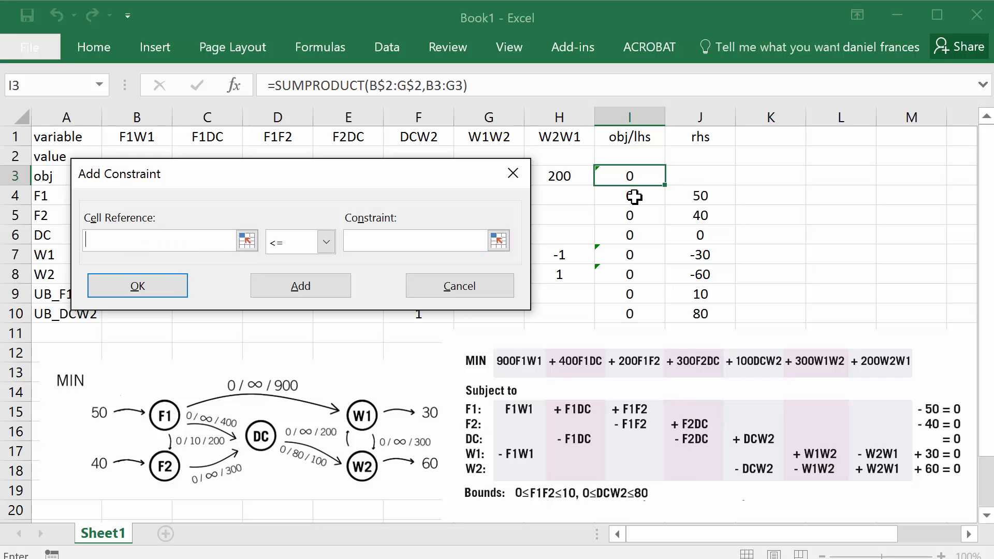
drag(622, 198, 626, 275)
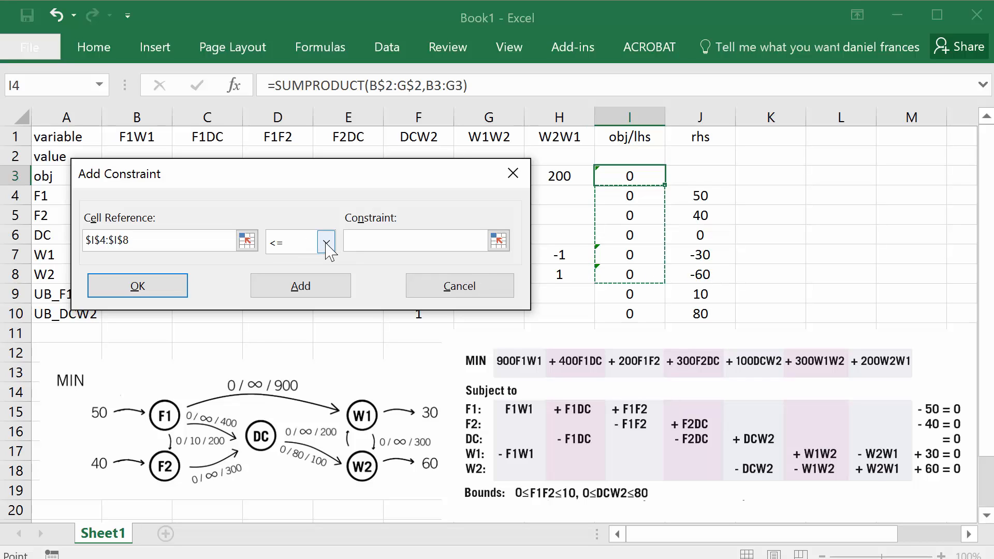
click(327, 241)
click(287, 289)
click(426, 249)
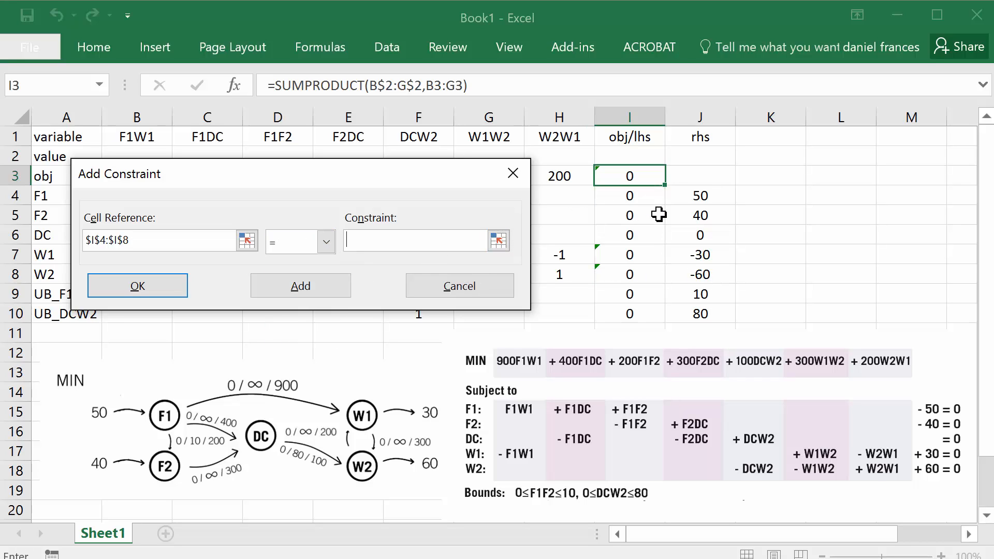
drag(701, 200, 703, 274)
click(298, 288)
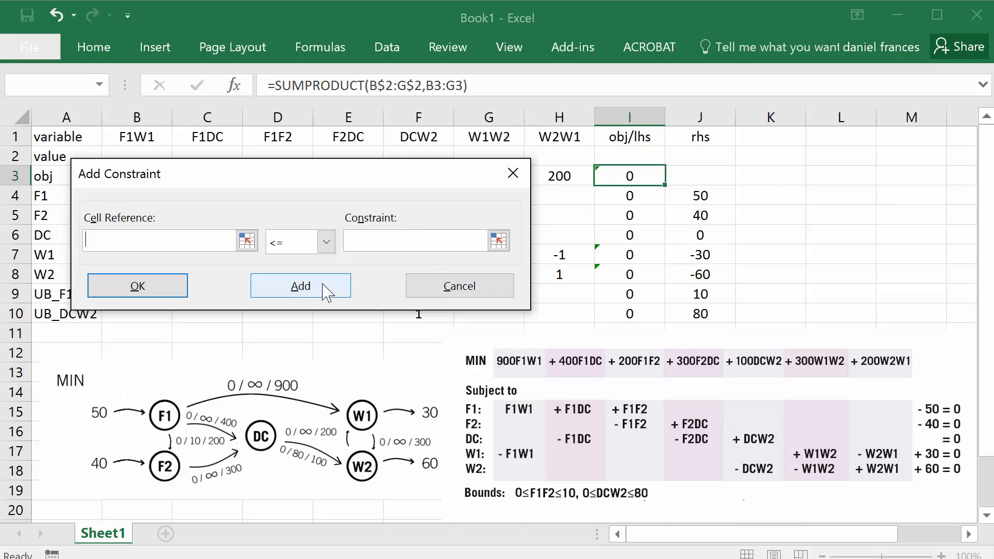
- Add the upper-bound constraint $I$9:$I$10 <= $J$9:$J$10, and solve the model, keeping the Solver solution
drag(631, 299, 630, 314)
click(383, 244)
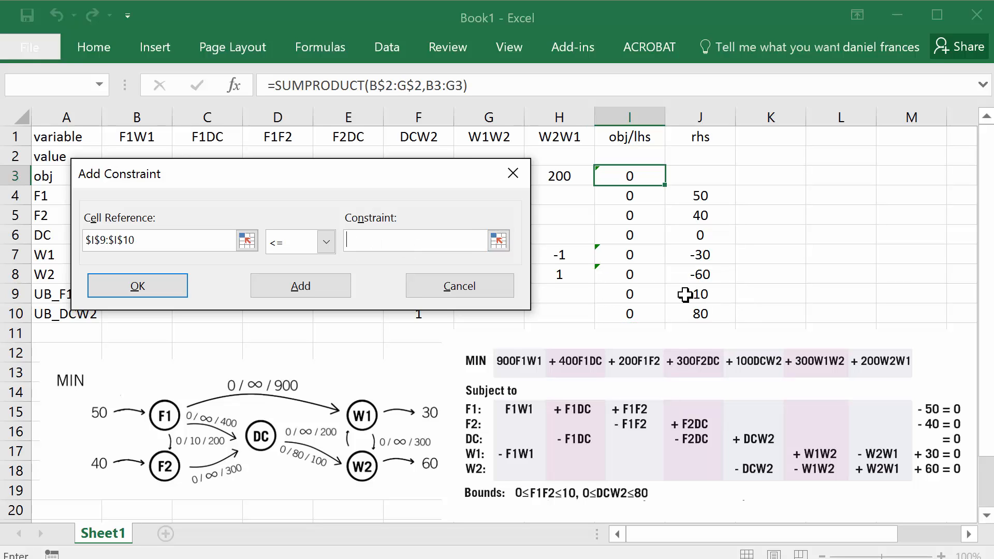
drag(682, 292, 673, 313)
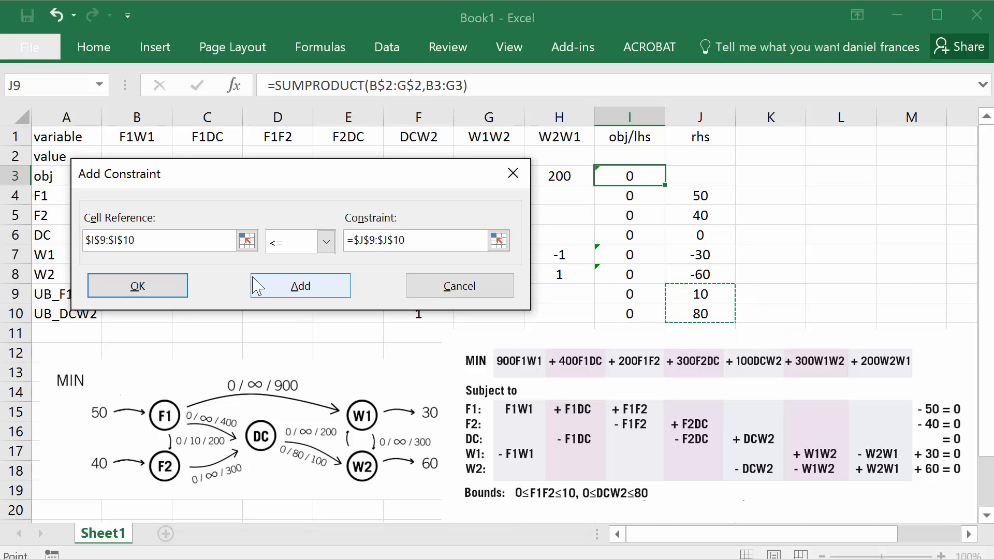
click(133, 285)
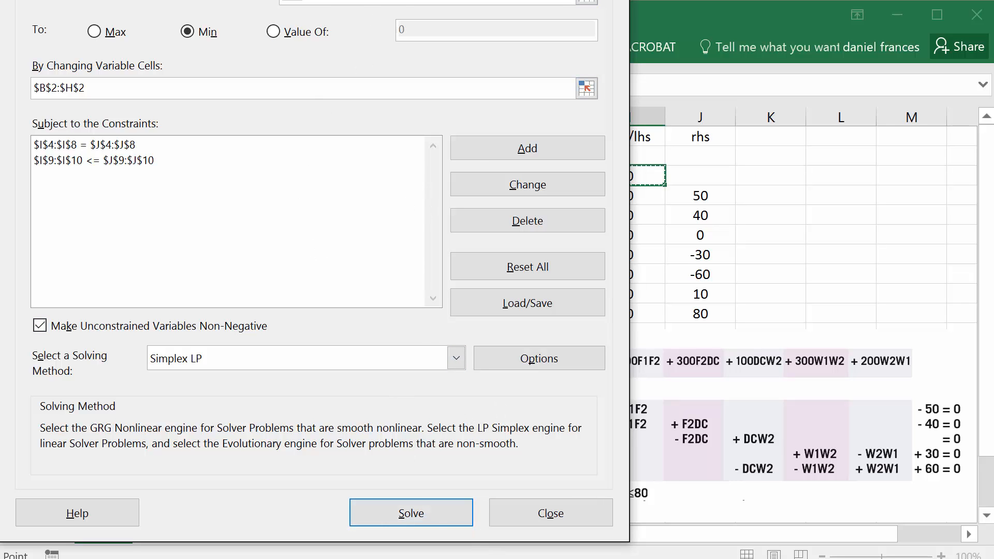
click(429, 518)
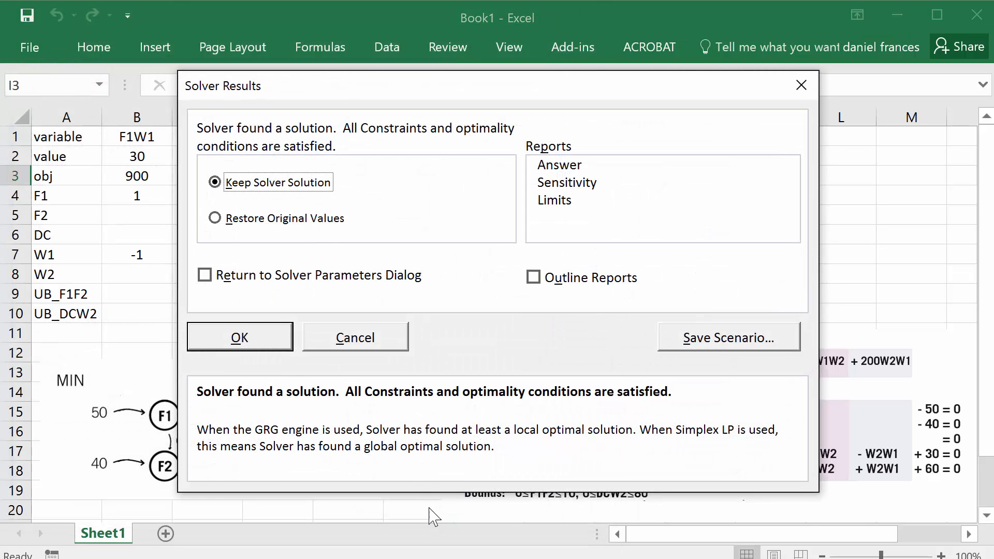
click(241, 341)
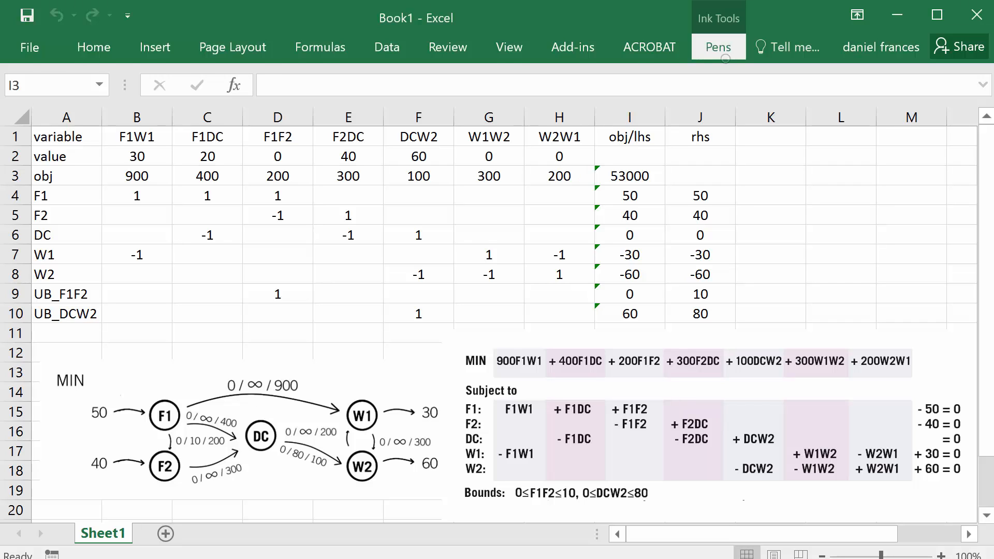
- Handwrite the flows in orange ink on the network diagram: 30 on F1-W1, 20 on F1-DC, 40 on F2-DC and 60 on DC-W2
click(722, 45)
click(582, 87)
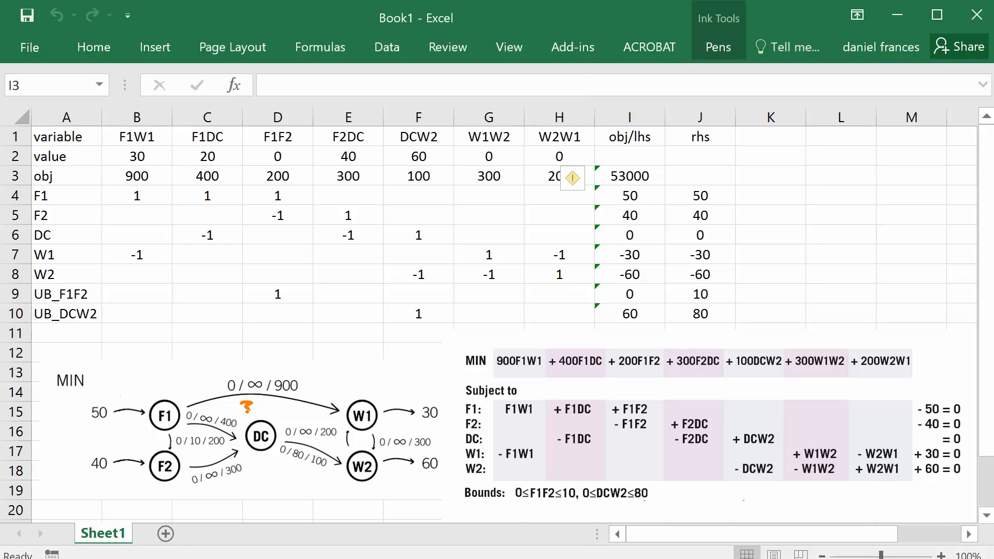
drag(247, 408, 242, 412)
mouse_move(265, 402)
mouse_down()
mouse_move(258, 410)
mouse_move(270, 403)
mouse_up()
drag(226, 405, 221, 412)
drag(224, 481, 314, 473)
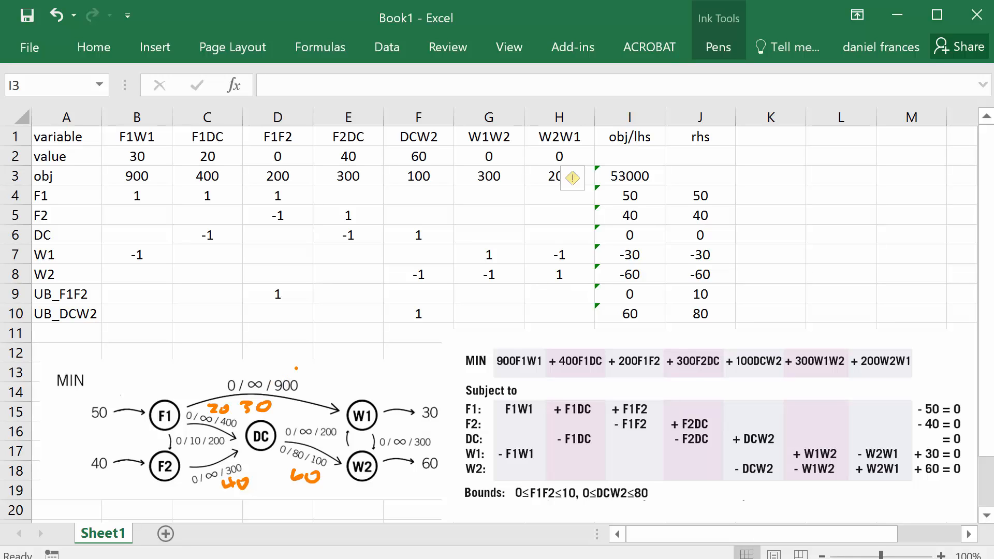
mouse_move(290, 371)
mouse_down()
mouse_move(313, 358)
mouse_move(313, 374)
mouse_up()
mouse_move(303, 439)
mouse_down()
mouse_move(296, 457)
mouse_move(300, 440)
mouse_up()
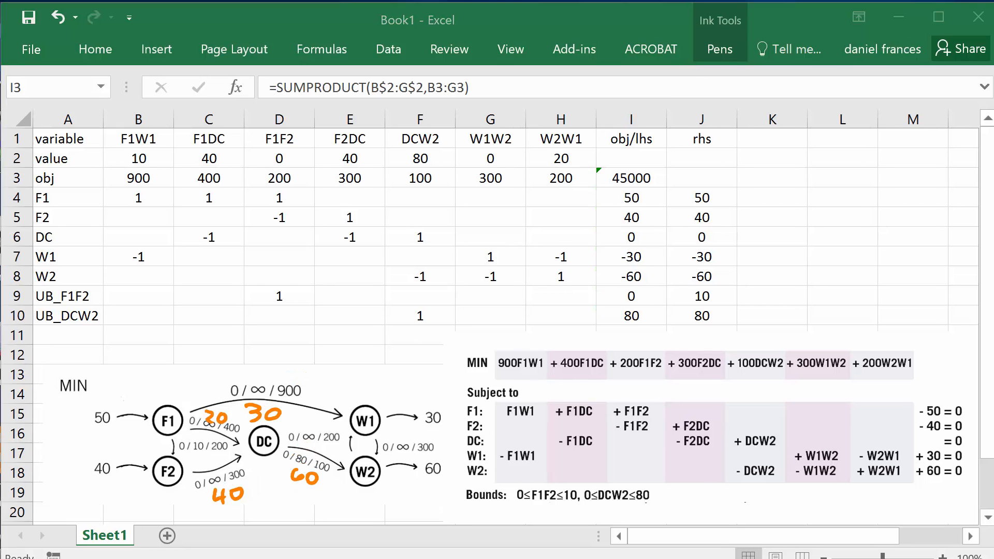
- Extend both ranges of the objective formula in I3 to column H, making it =SUMPRODUCT(B$2:H$2,B3:H3)
click(645, 177)
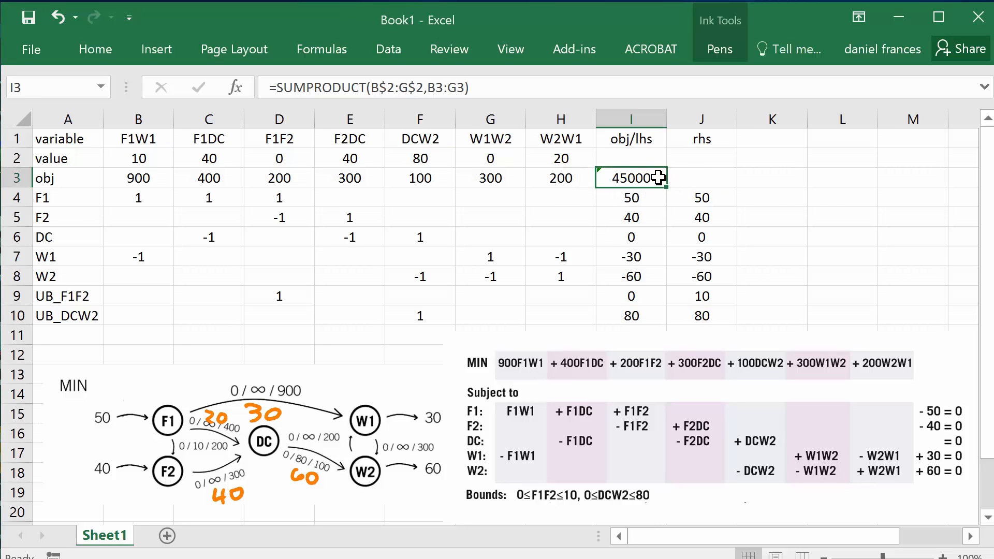
double_click(658, 177)
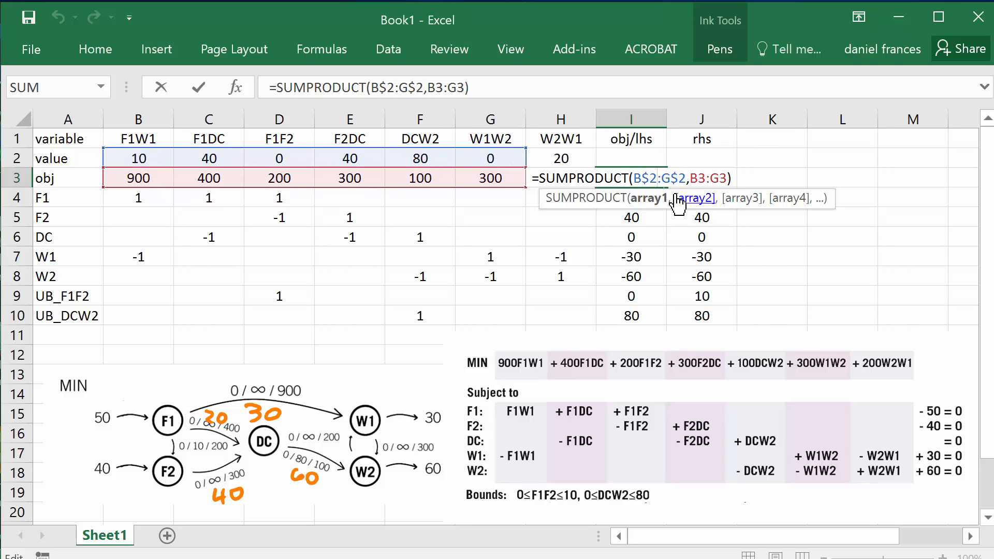
drag(665, 179, 672, 179)
text(h)
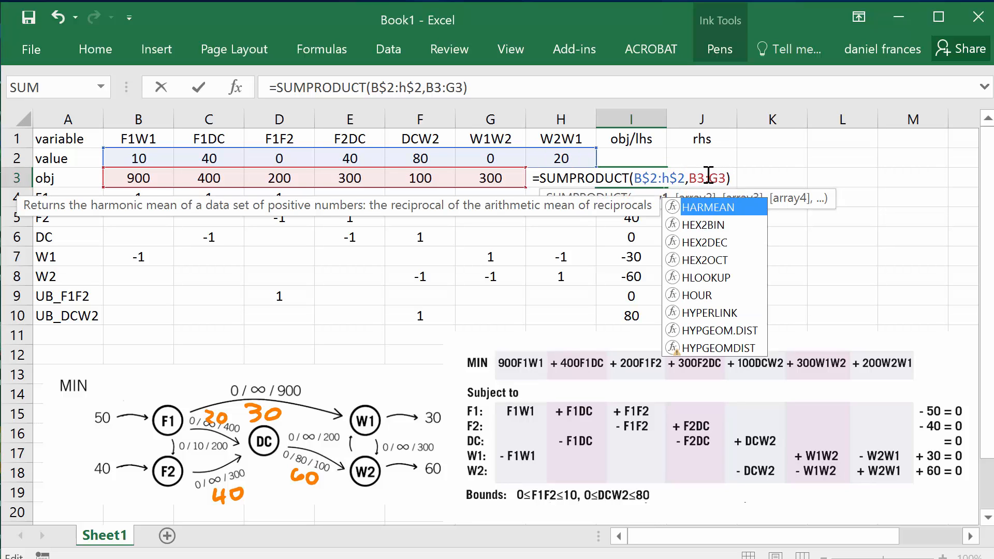
drag(709, 177, 717, 178)
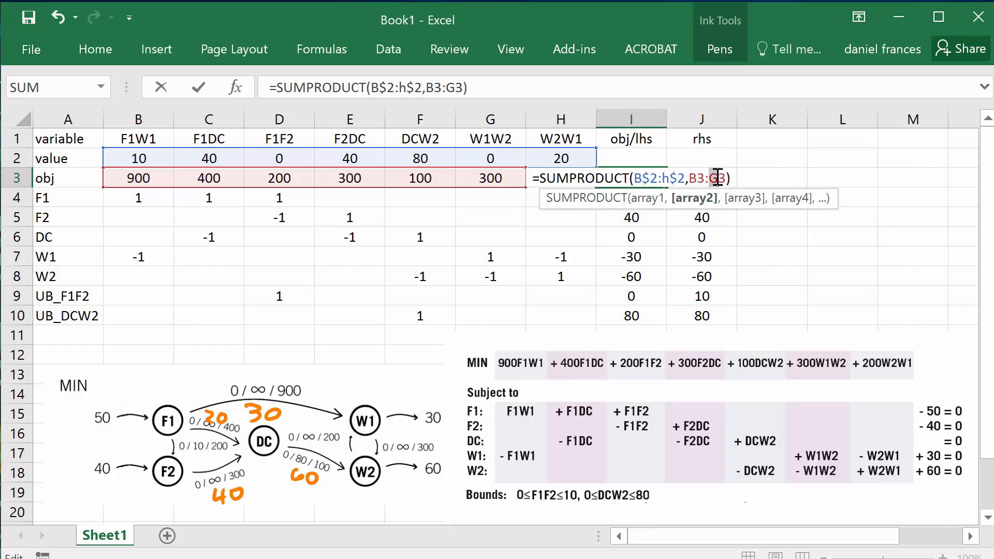
text(h)
key(Return)
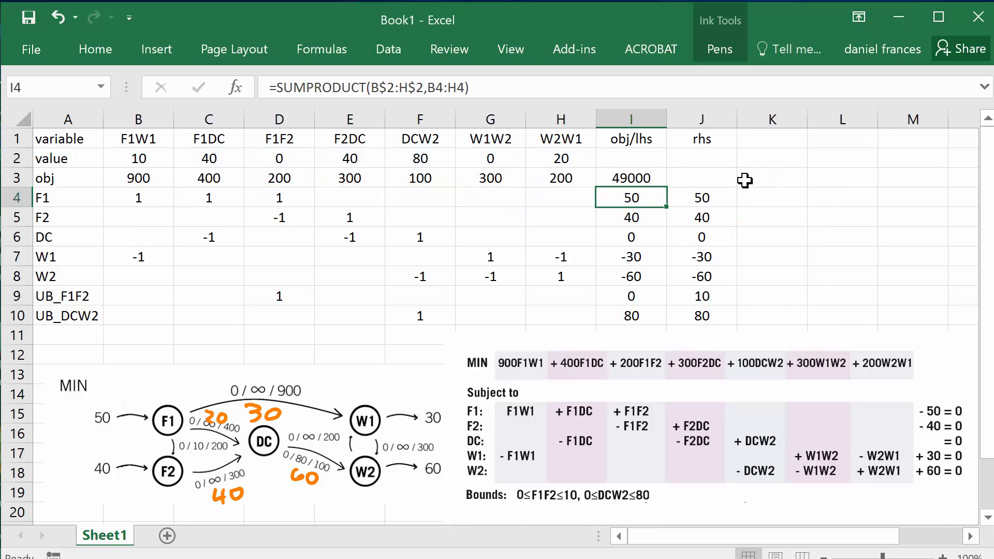
- Fill the extended SUMPRODUCT formula from I3 down through I10
click(642, 177)
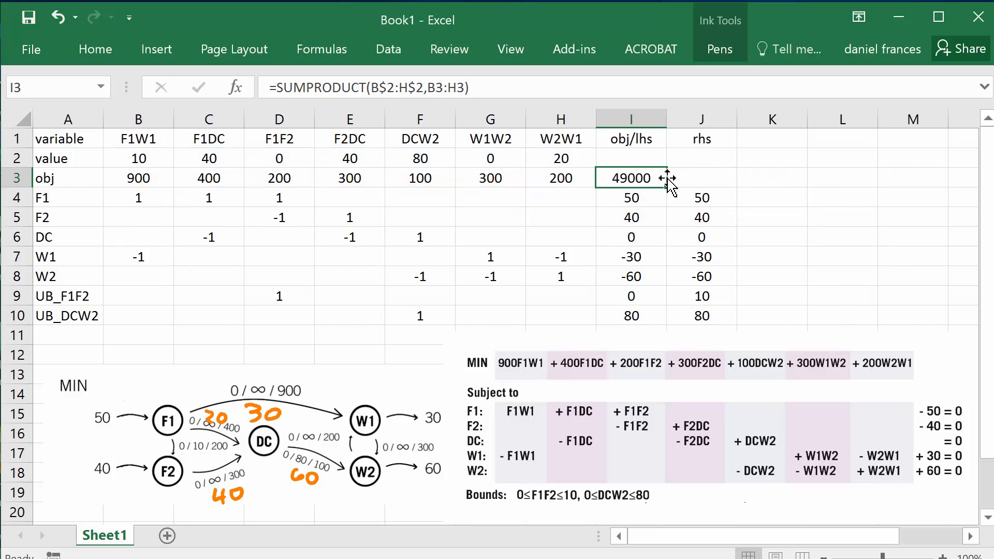
double_click(665, 185)
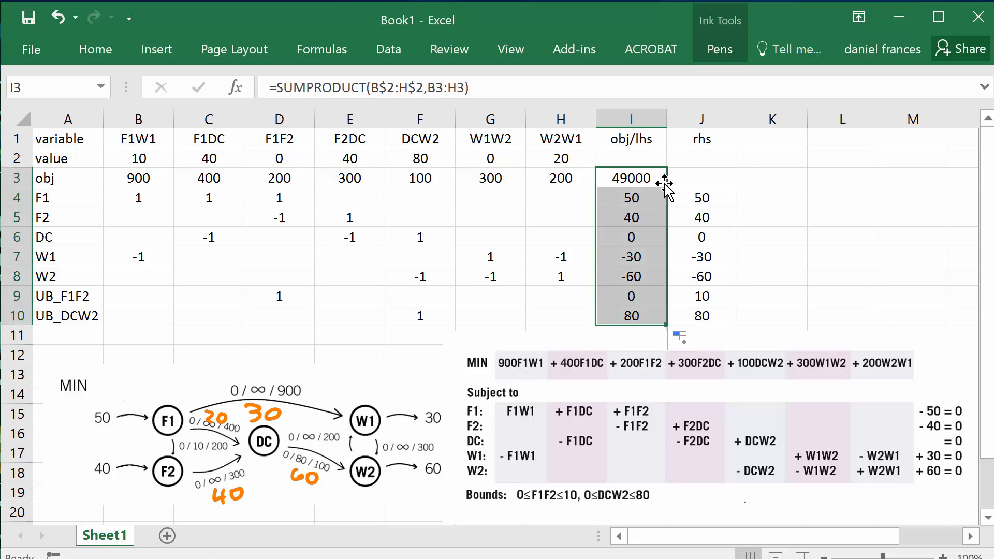
click(723, 176)
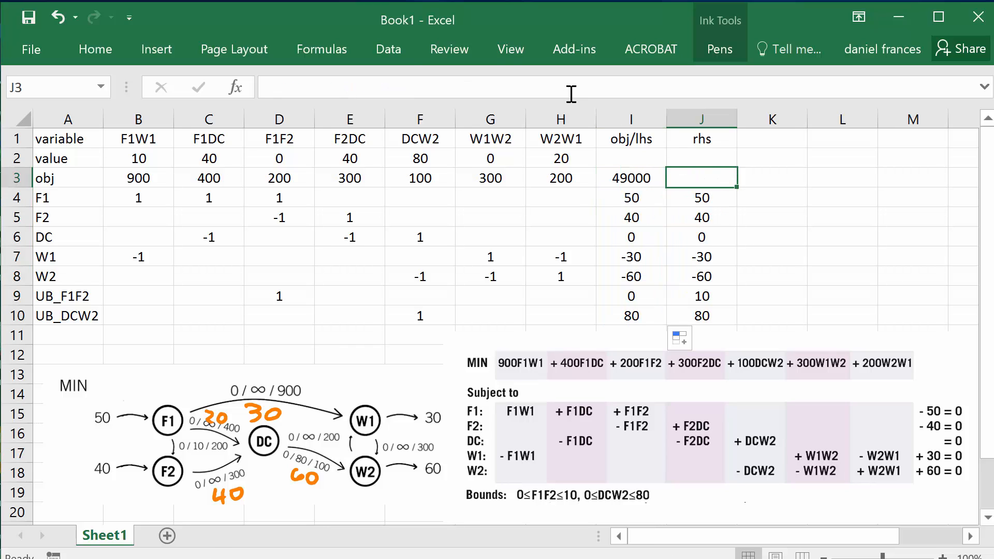
- Solve the model again with the existing Solver parameters and keep the Solver solution
click(397, 50)
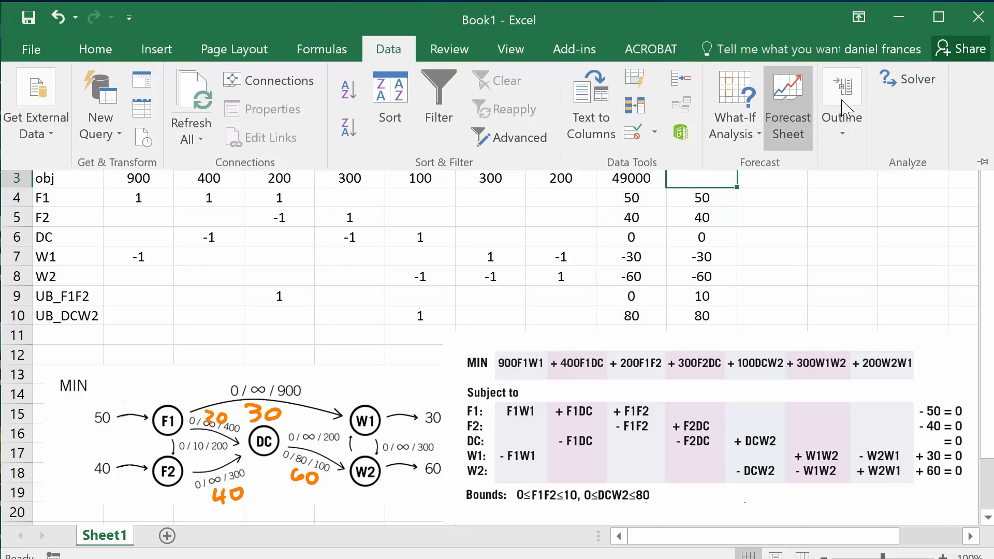
click(911, 74)
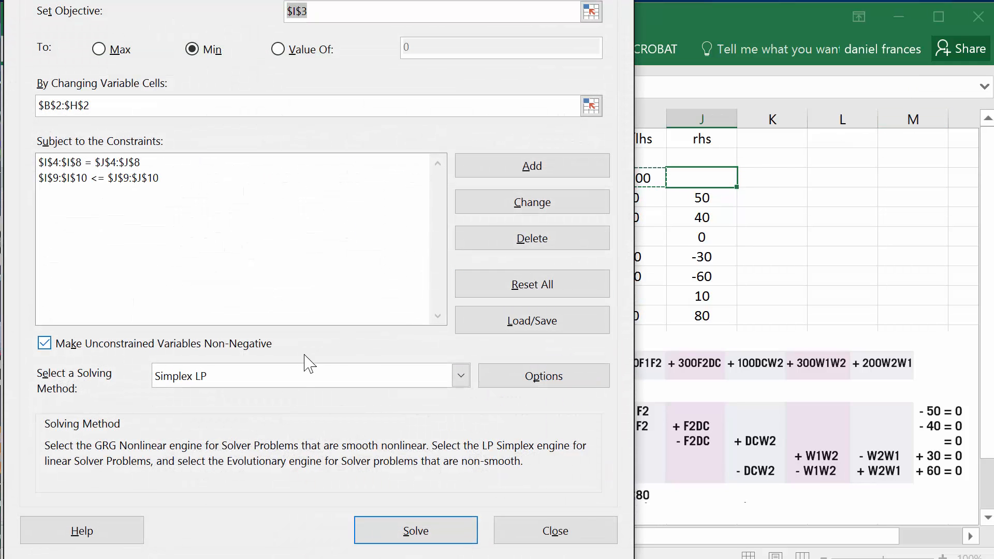
click(418, 533)
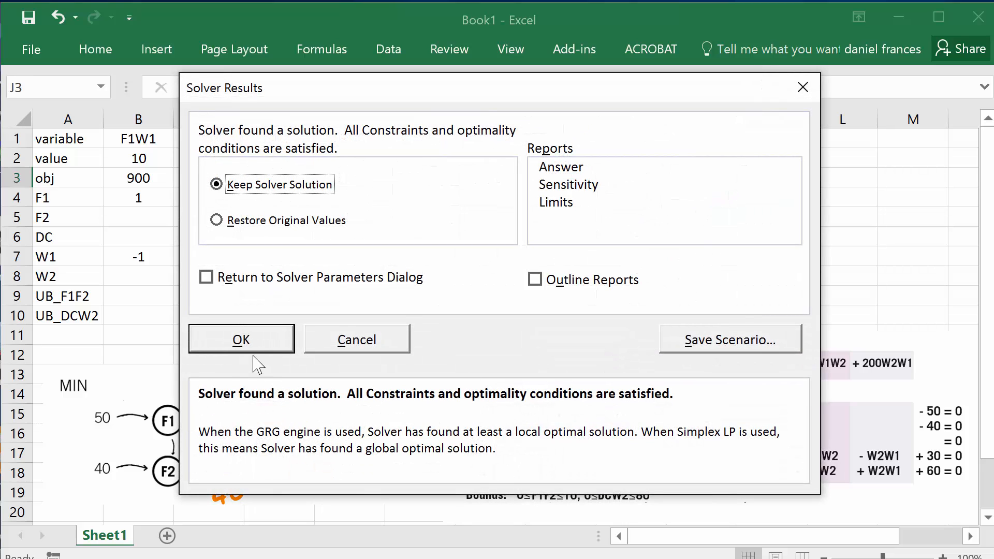
click(246, 340)
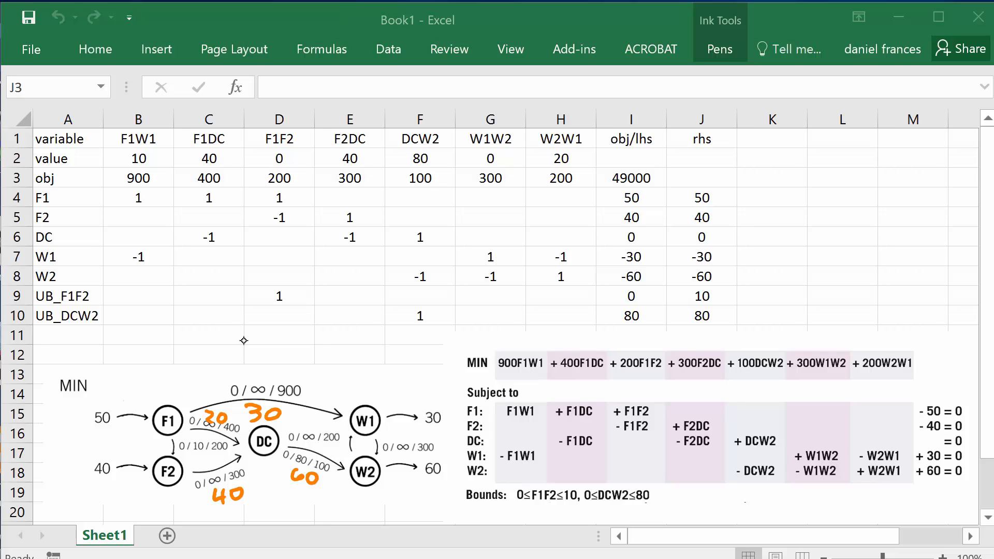
- Erase the handwritten flows 30, 60, 40 and 20 from the network diagram
click(719, 49)
click(144, 93)
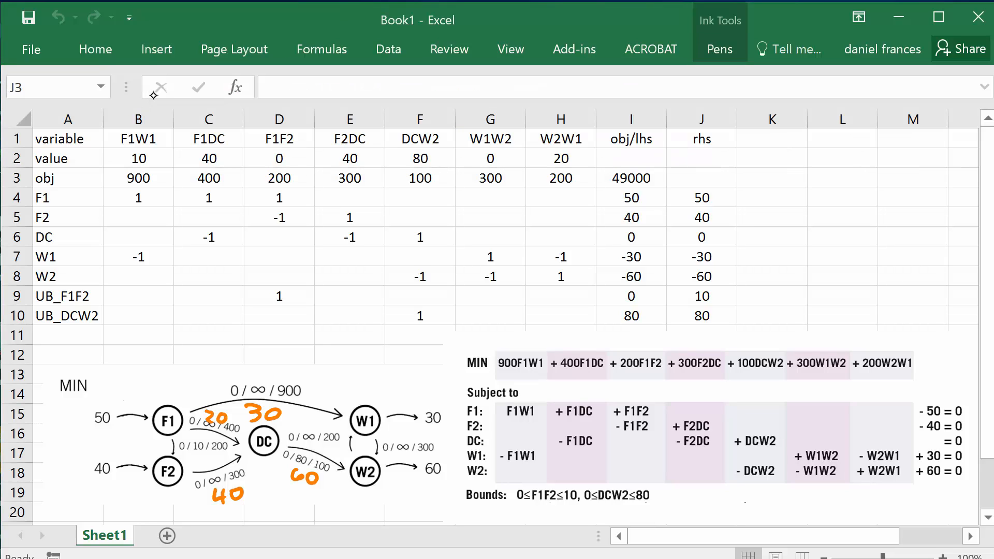
click(252, 411)
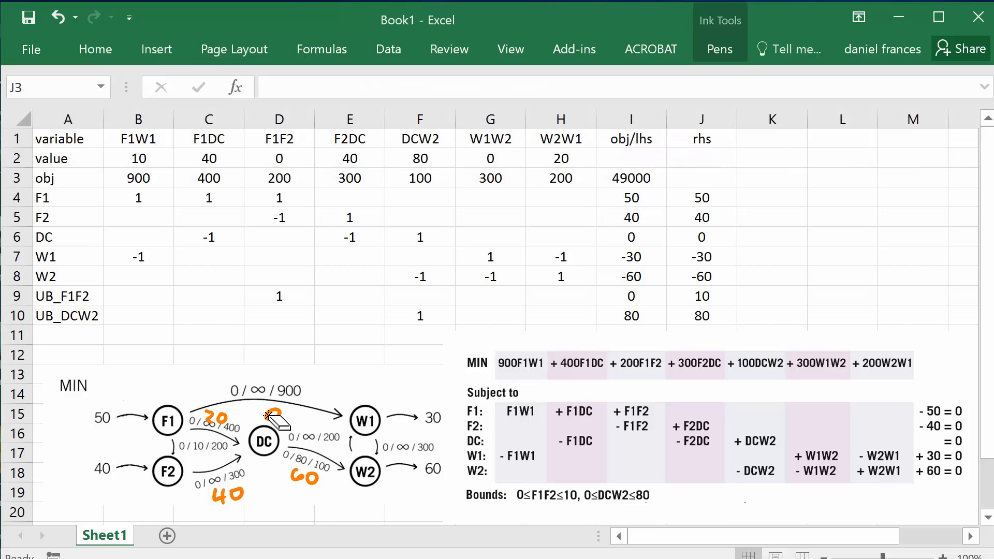
click(266, 414)
click(306, 476)
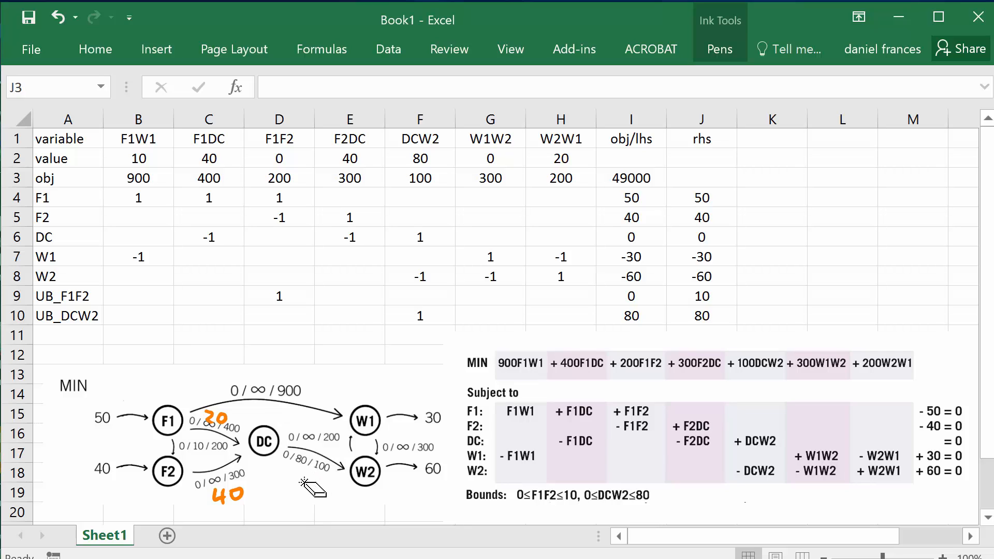
click(245, 489)
click(222, 414)
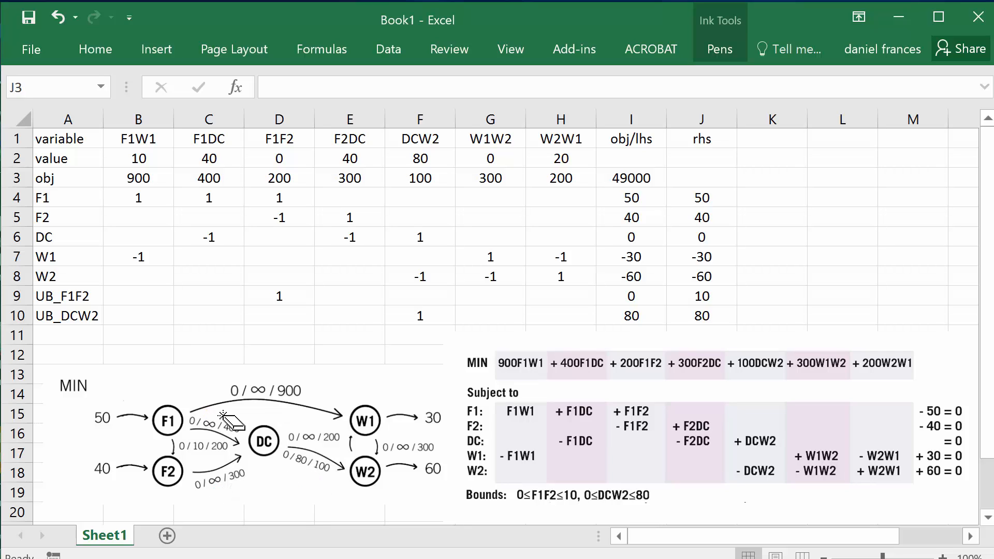
- Handwrite the flows in orange ink on the network diagram: 10 on F1–W1, 40 on F2–DC and 80 on DC–W2
click(720, 49)
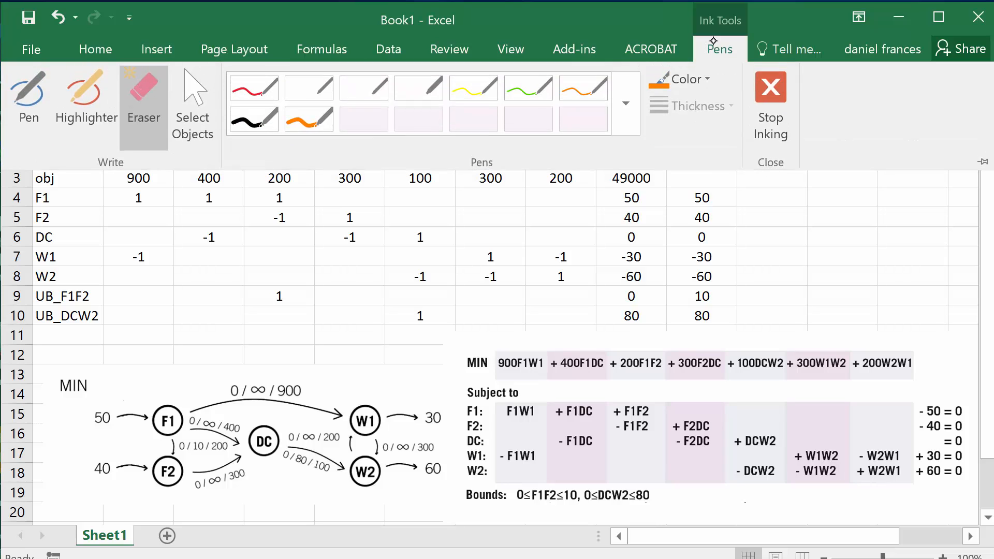
click(576, 89)
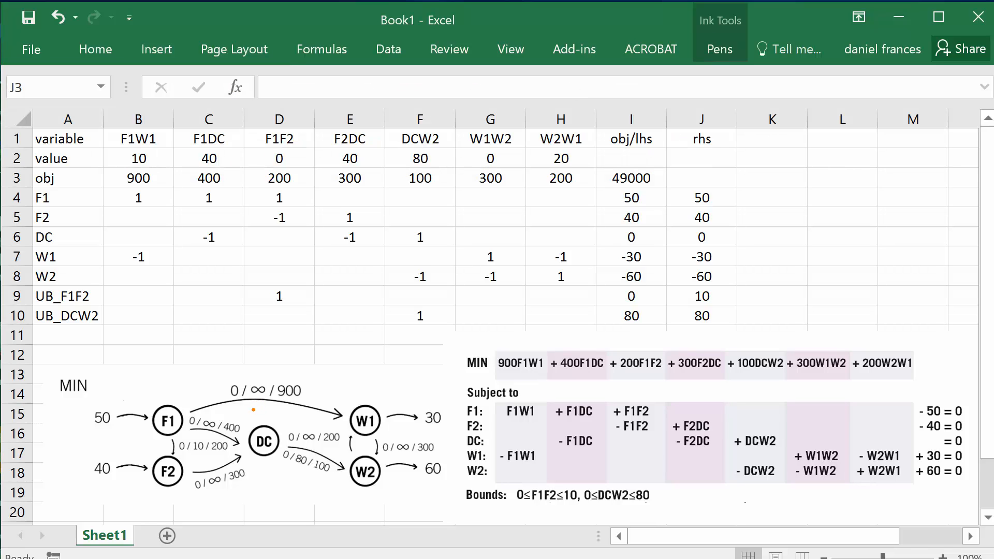
mouse_move(253, 402)
mouse_down()
mouse_move(252, 415)
mouse_move(266, 404)
mouse_up()
mouse_move(215, 490)
mouse_down()
mouse_move(210, 500)
mouse_move(225, 498)
mouse_move(222, 510)
mouse_up()
mouse_move(234, 489)
mouse_down()
mouse_move(228, 503)
mouse_move(234, 486)
mouse_up()
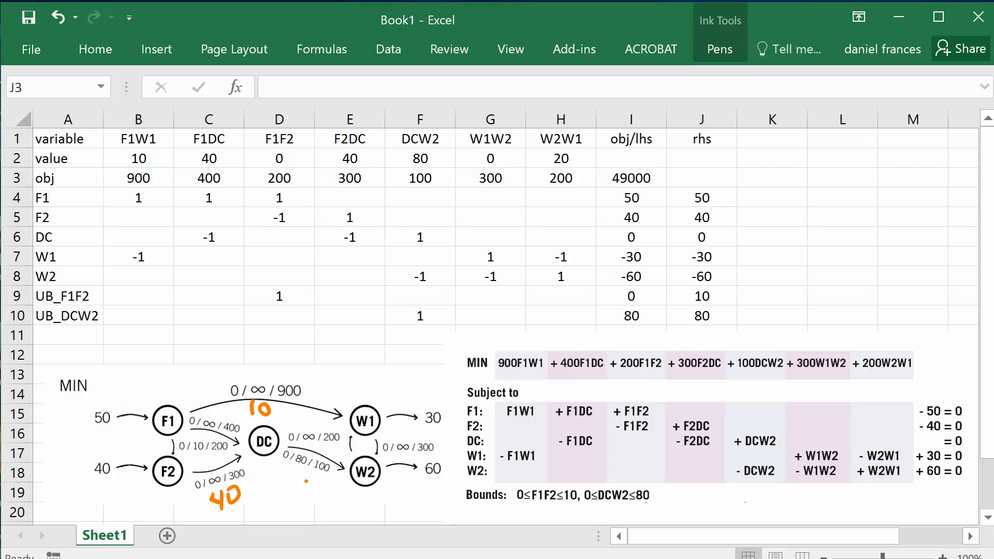
mouse_move(307, 471)
mouse_down()
mouse_move(298, 483)
mouse_move(310, 489)
mouse_move(316, 478)
mouse_up()
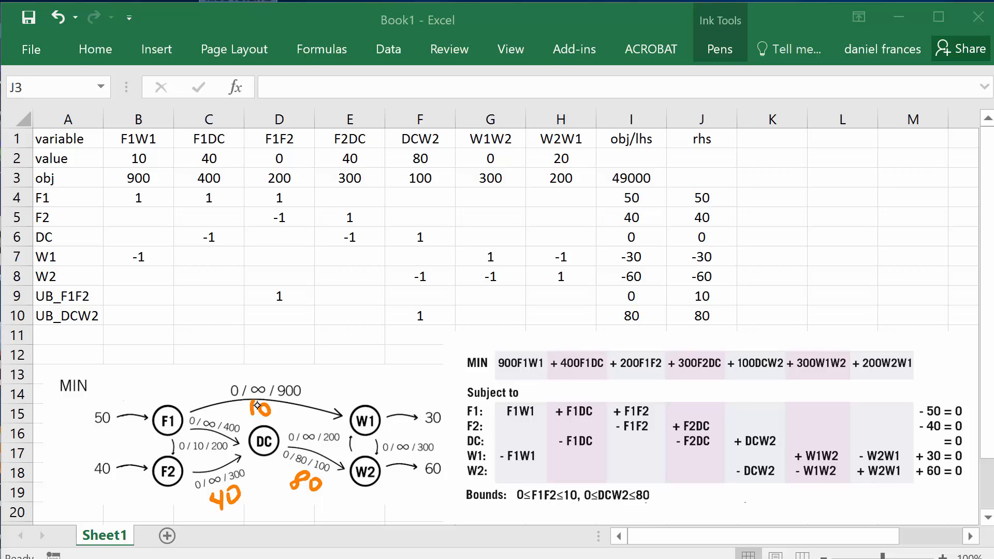
- Reposition the network diagram picture just clear of the constraint equations beside it and deselect it
click(217, 421)
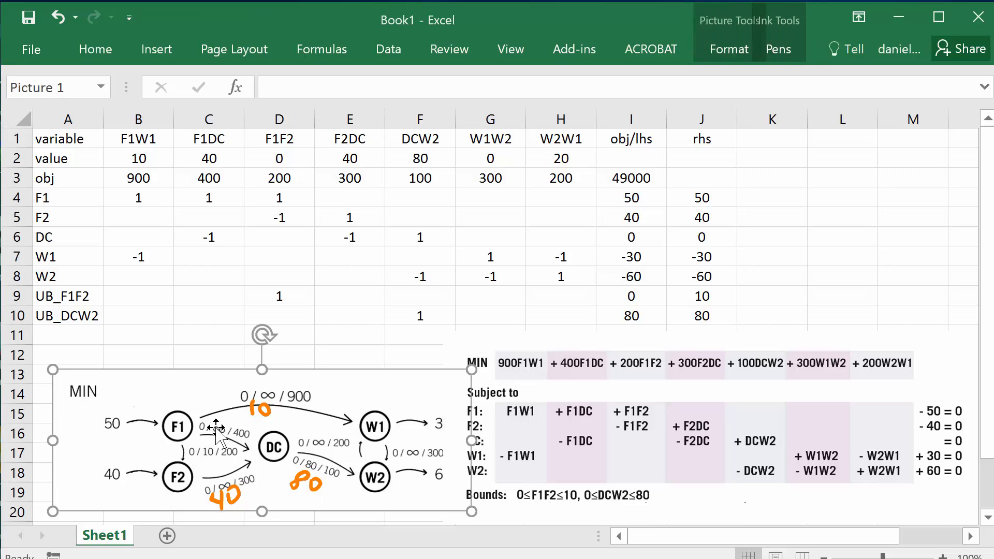
drag(217, 422, 211, 427)
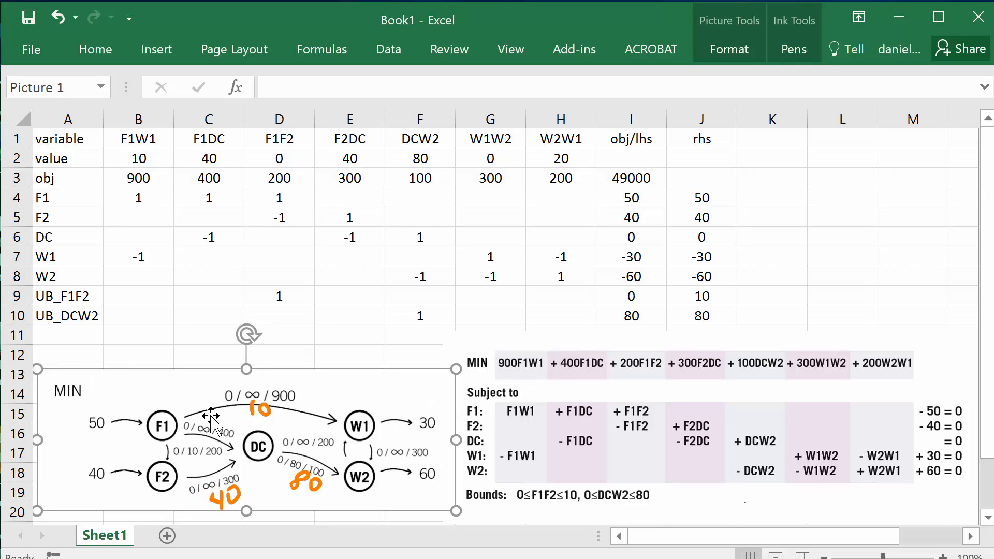
click(730, 47)
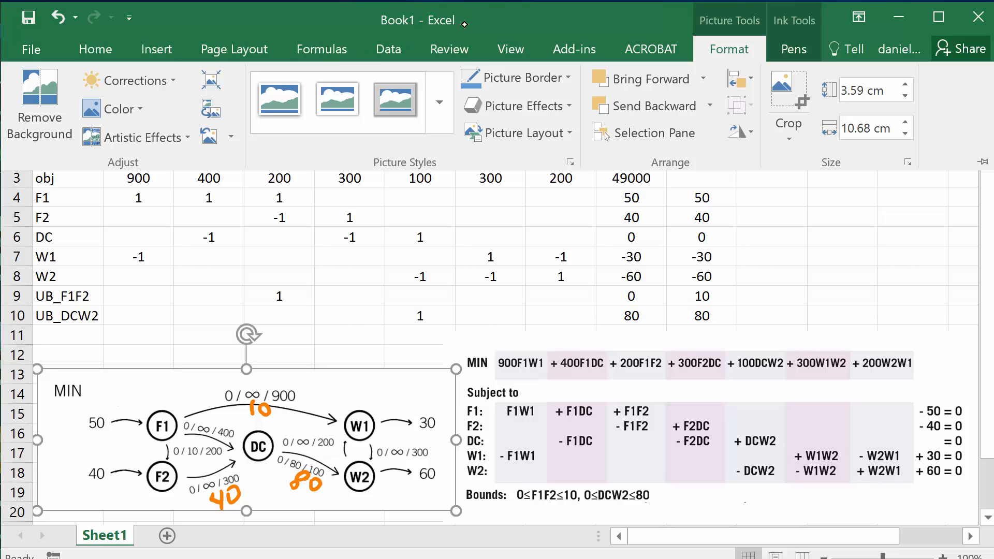
click(450, 49)
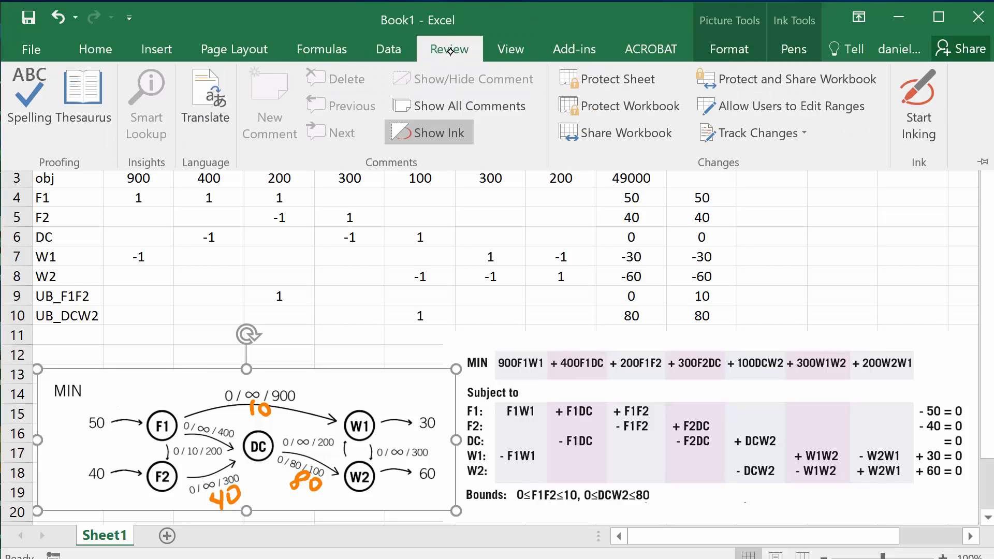
click(798, 20)
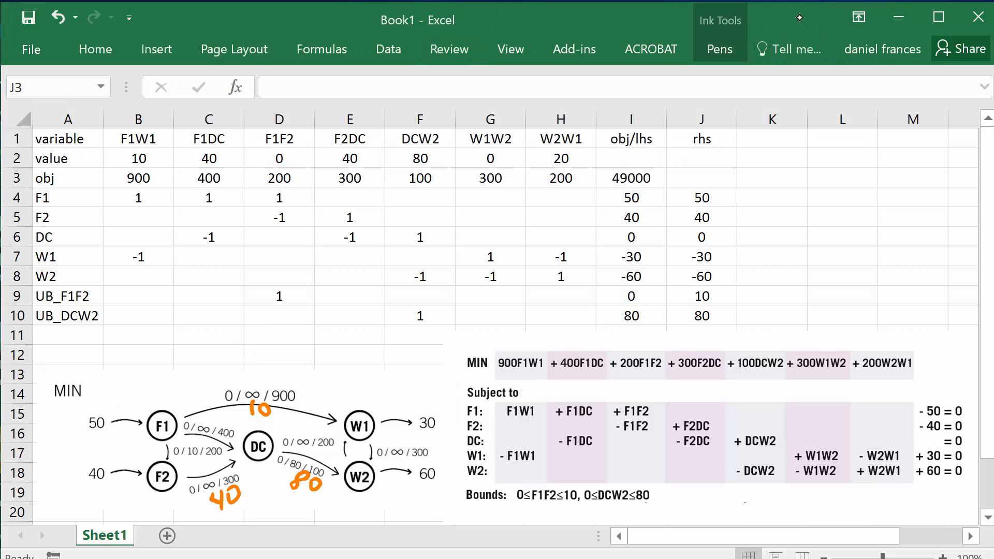
- Handwrite the flow 40 in orange ink on the F1–DC arc of the network diagram
click(713, 43)
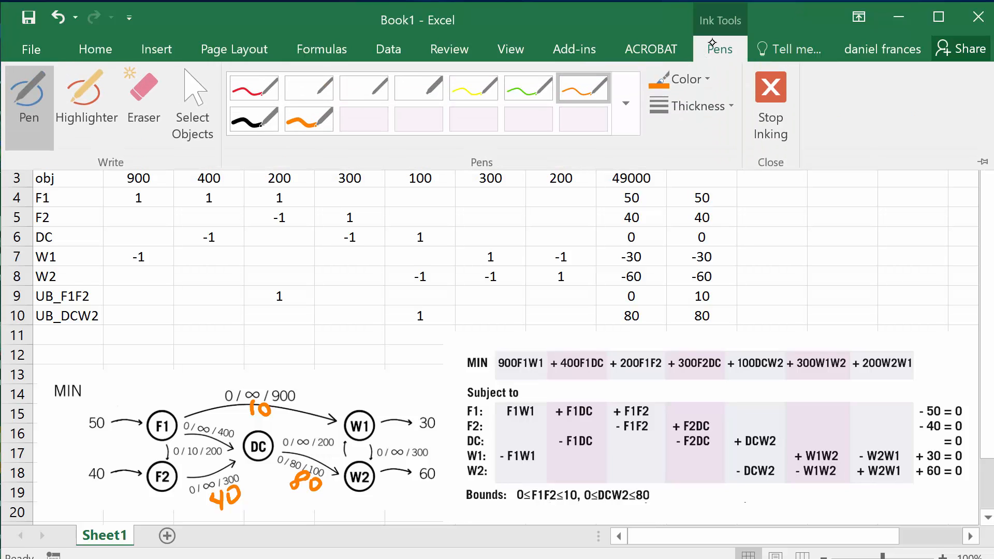
click(582, 81)
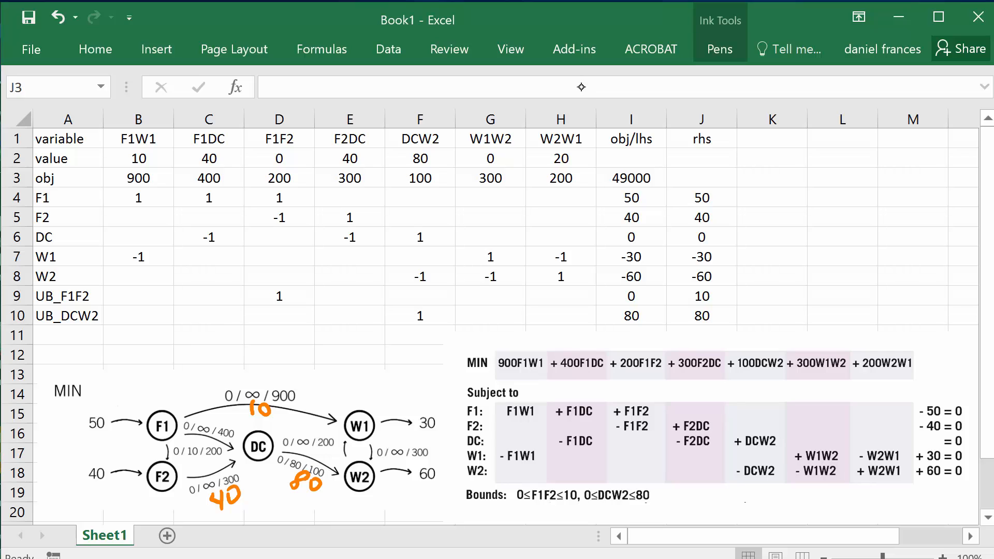
mouse_move(206, 413)
mouse_down()
mouse_move(213, 433)
mouse_move(227, 420)
mouse_up()
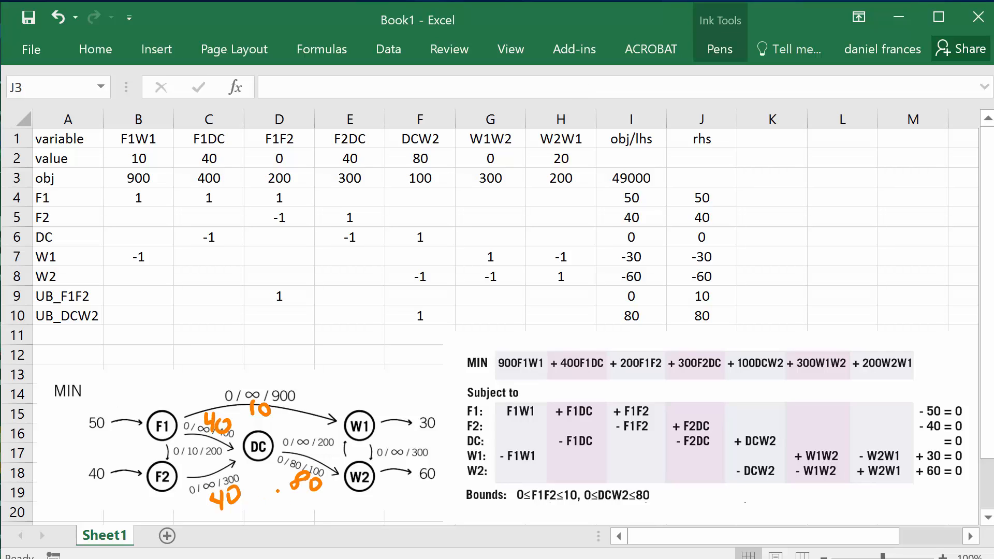